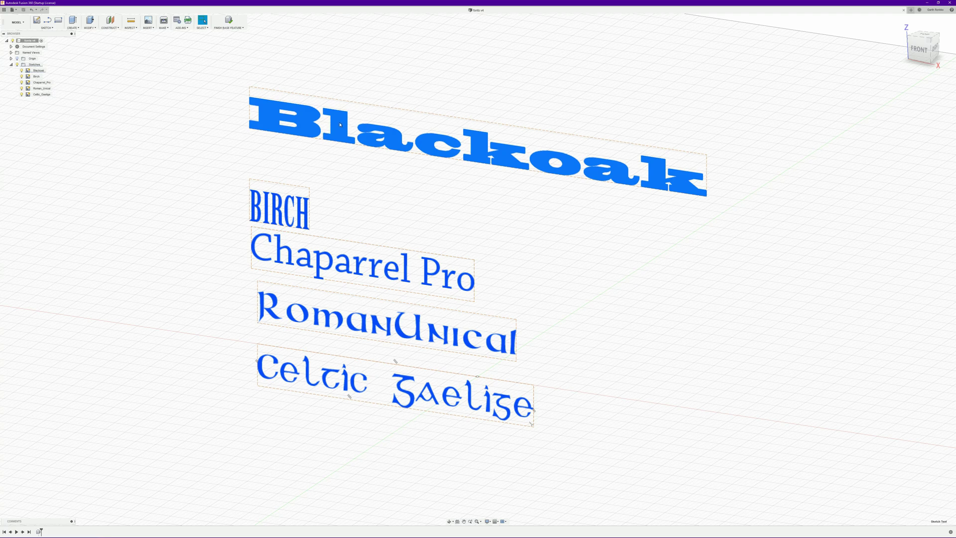
Step: Try to extrude the Blackoak sketch text into a new body
key(e)
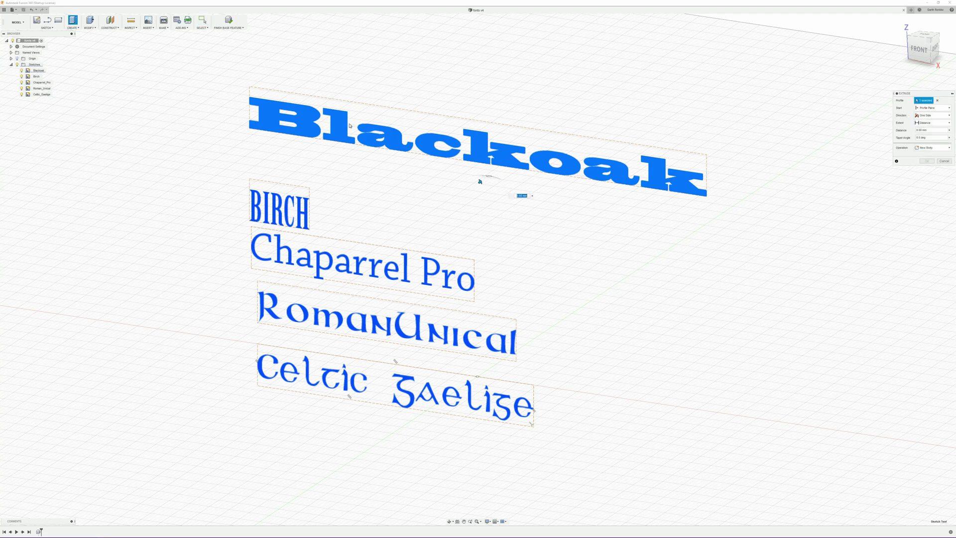
drag(480, 182, 499, 170)
key(Escape)
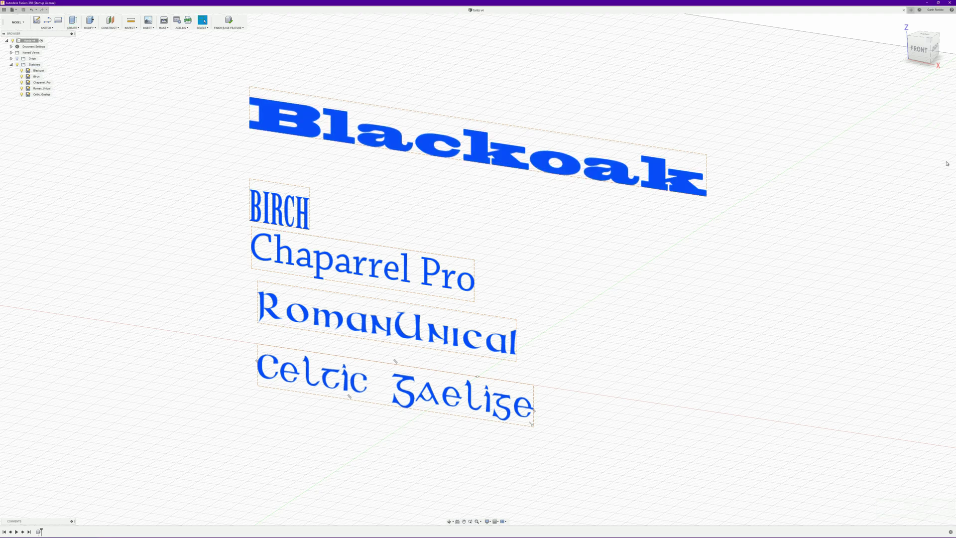
Step: Try to explode the Blackoak text within its sketch, review the warning details, and finish the sketch
right_click(477, 144)
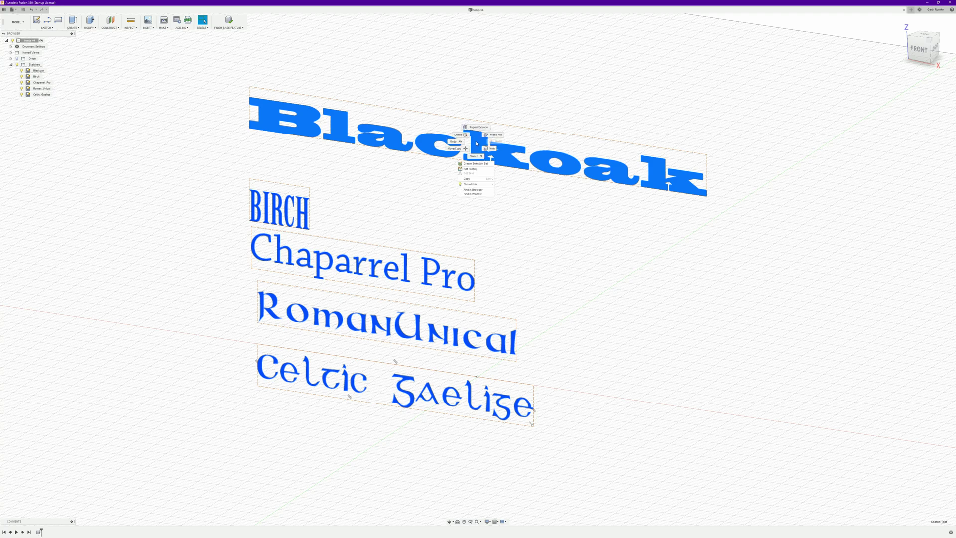
click(474, 169)
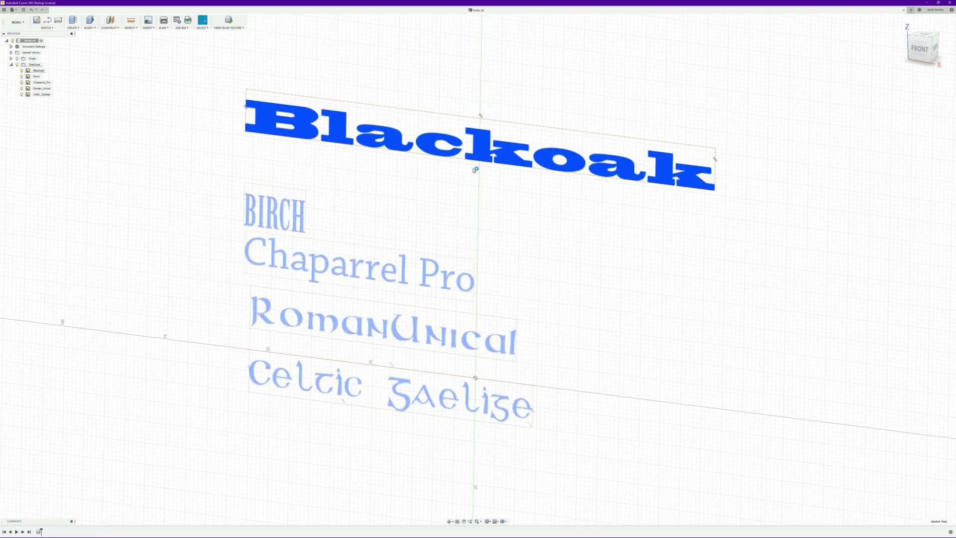
right_click(480, 135)
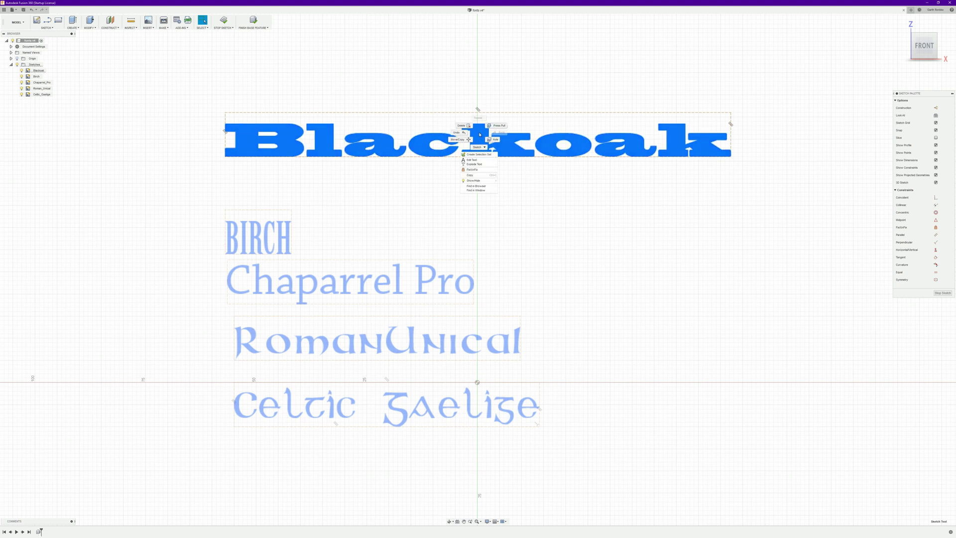
click(477, 165)
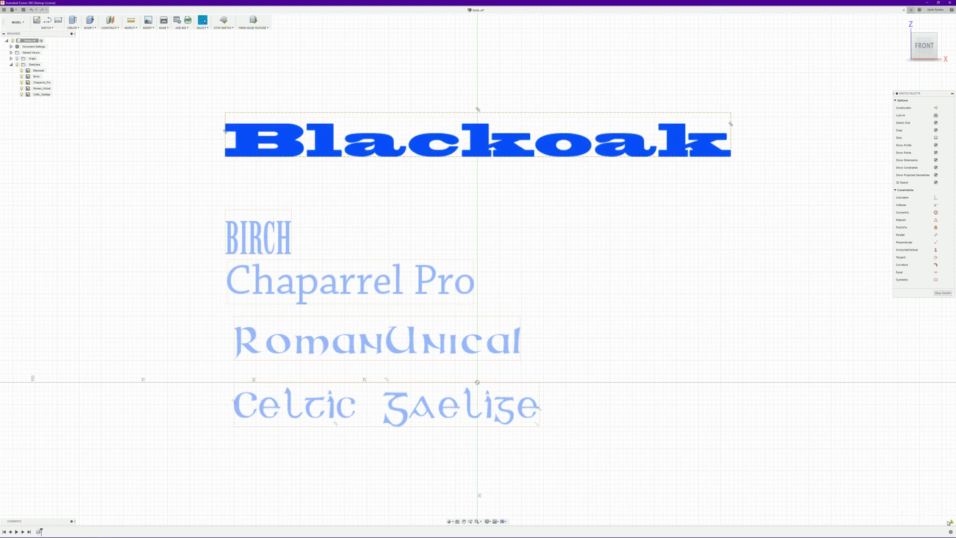
click(949, 522)
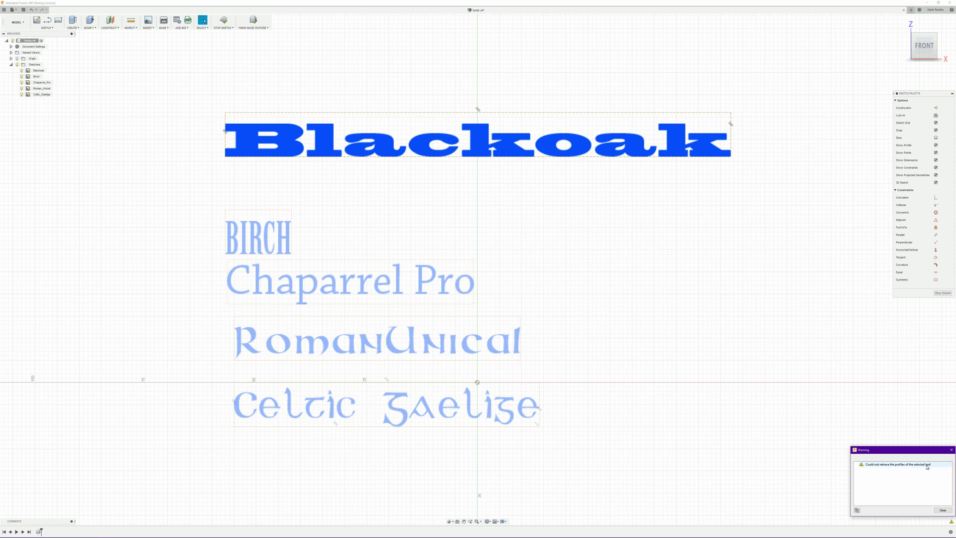
click(951, 449)
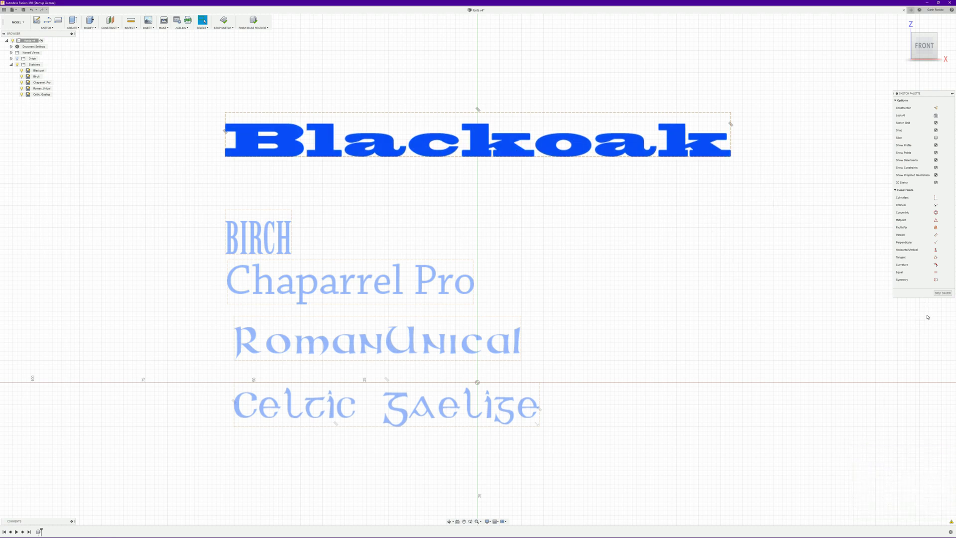
click(940, 294)
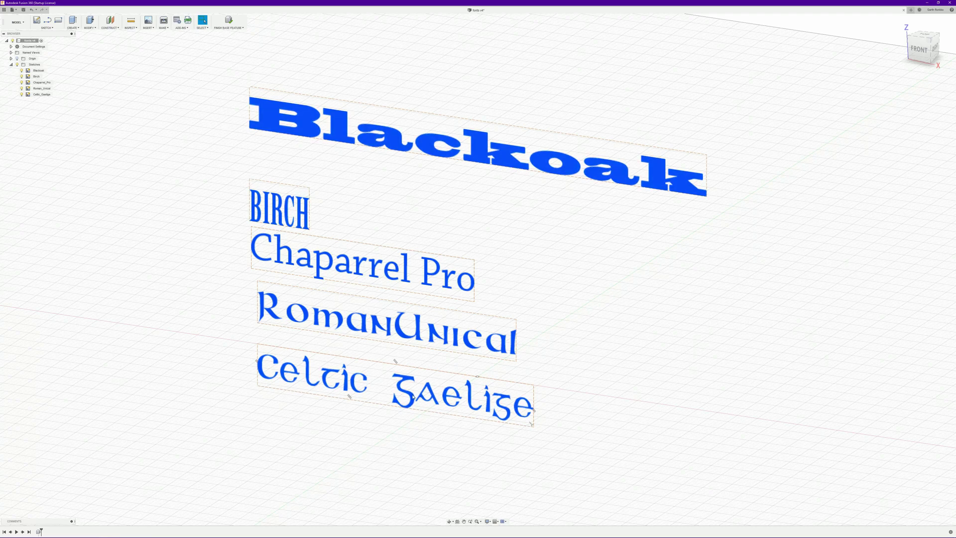
Step: Switch to File Explorer's Pre-Convert folder and preview the BirchStd.otf font to check its outline type
mouse_move(209, 536)
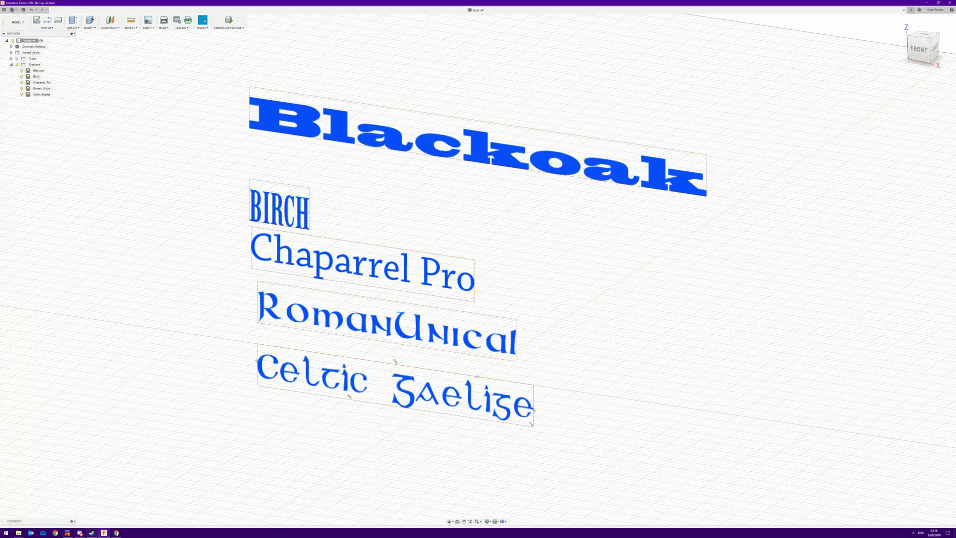
click(20, 532)
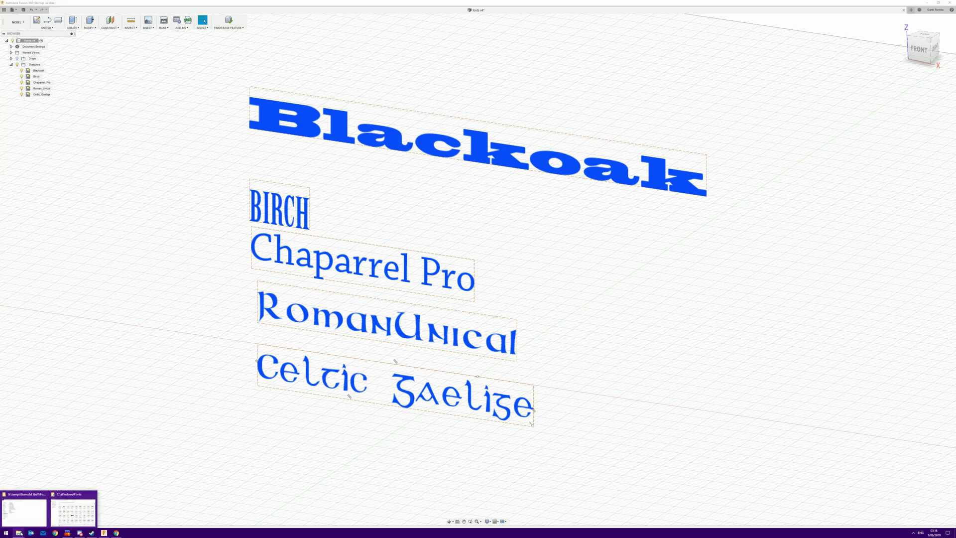
click(25, 511)
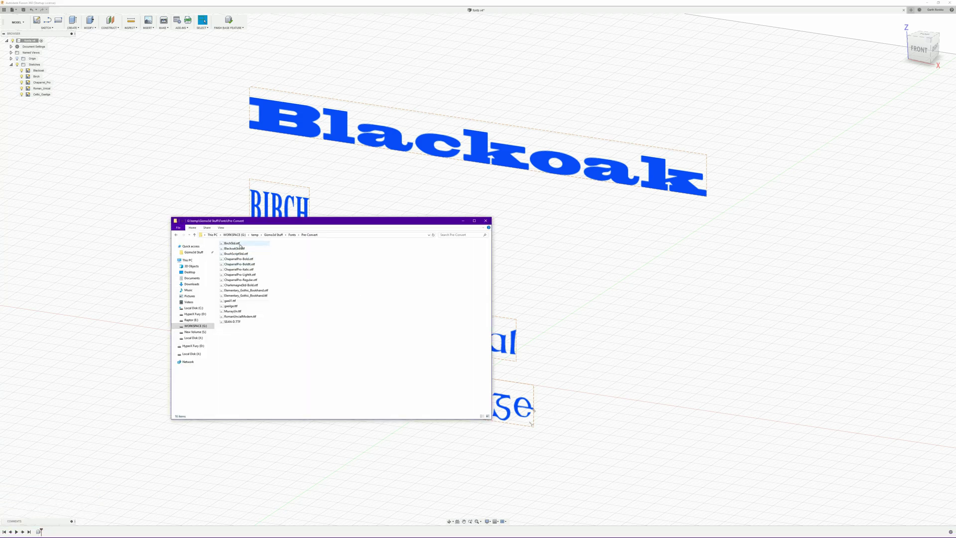
click(238, 243)
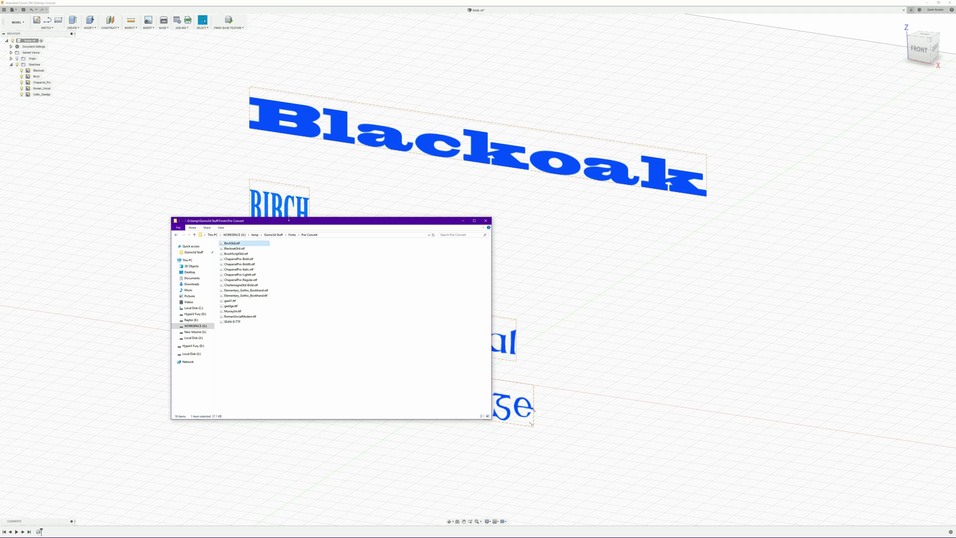
double_click(238, 244)
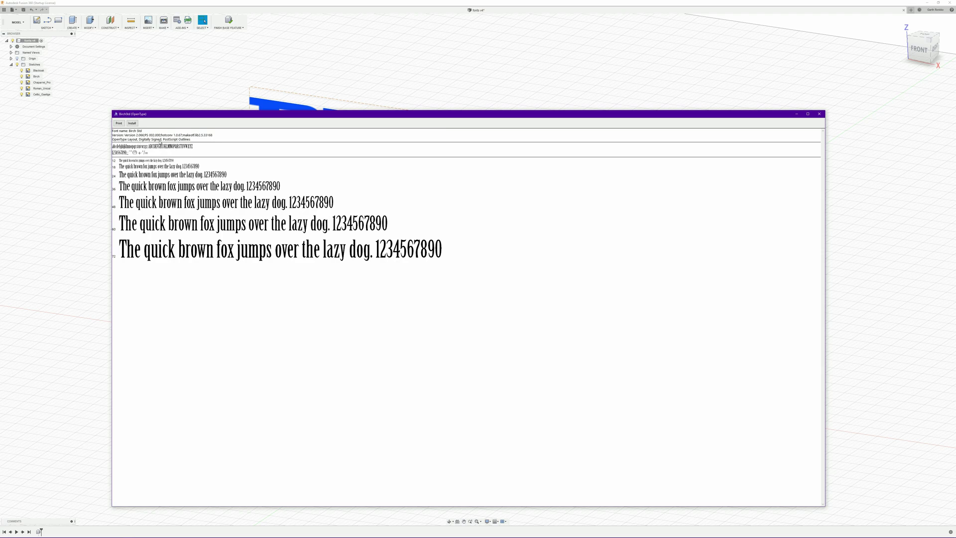
click(821, 115)
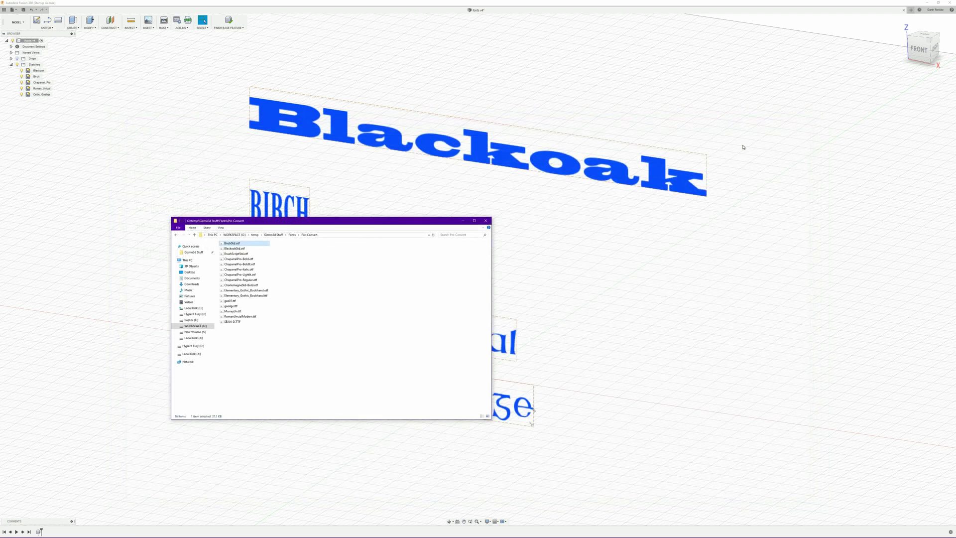
Step: Preview the RomanUncialModern.ttf font to check its outline type, and return to Fusion 360
click(249, 317)
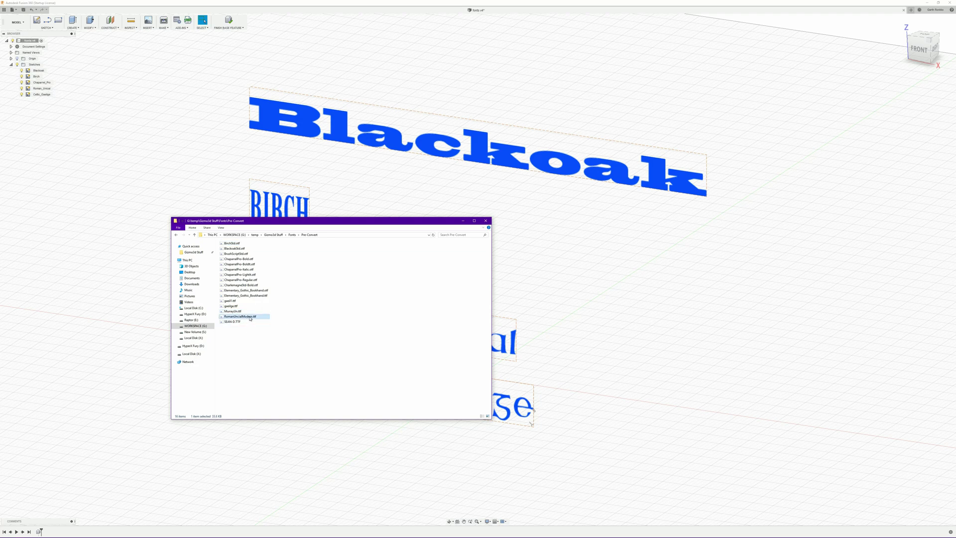
double_click(250, 317)
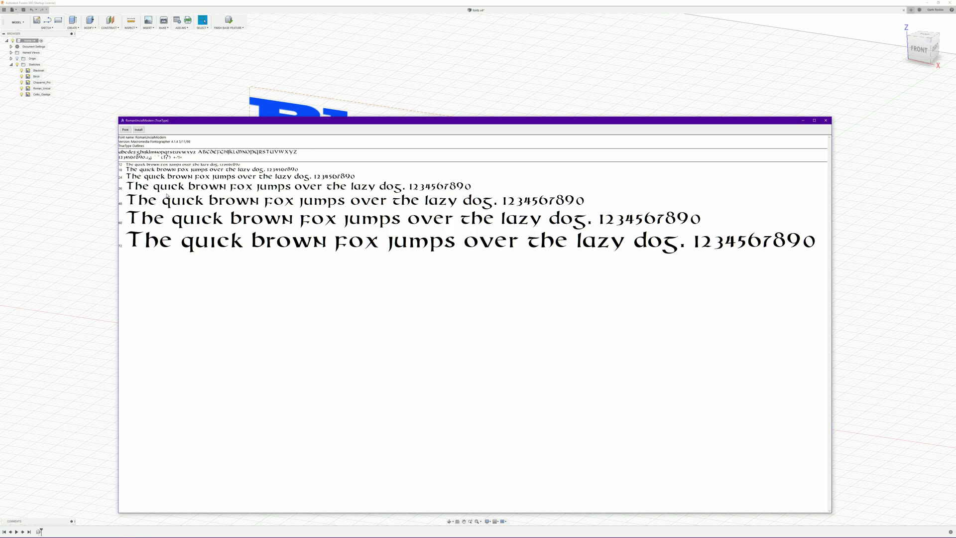
click(826, 120)
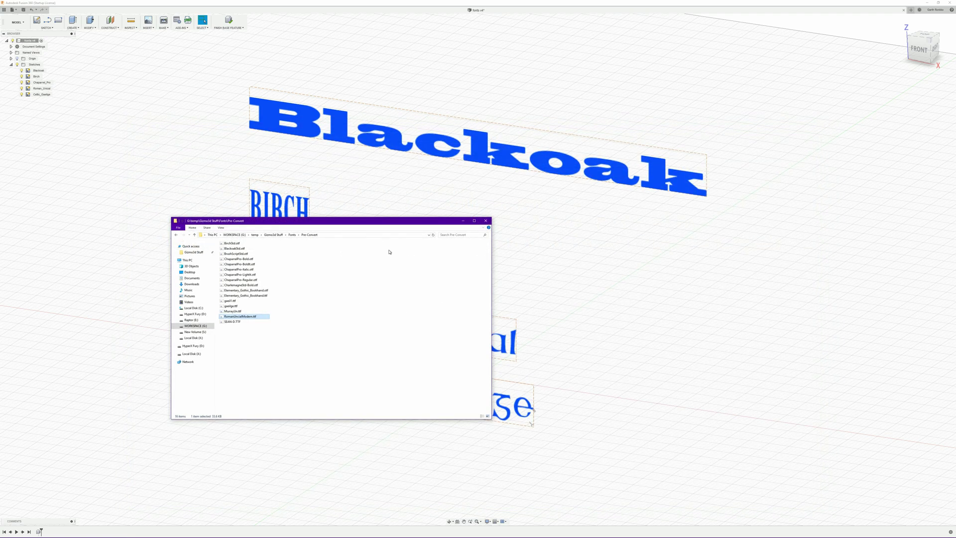
click(497, 2)
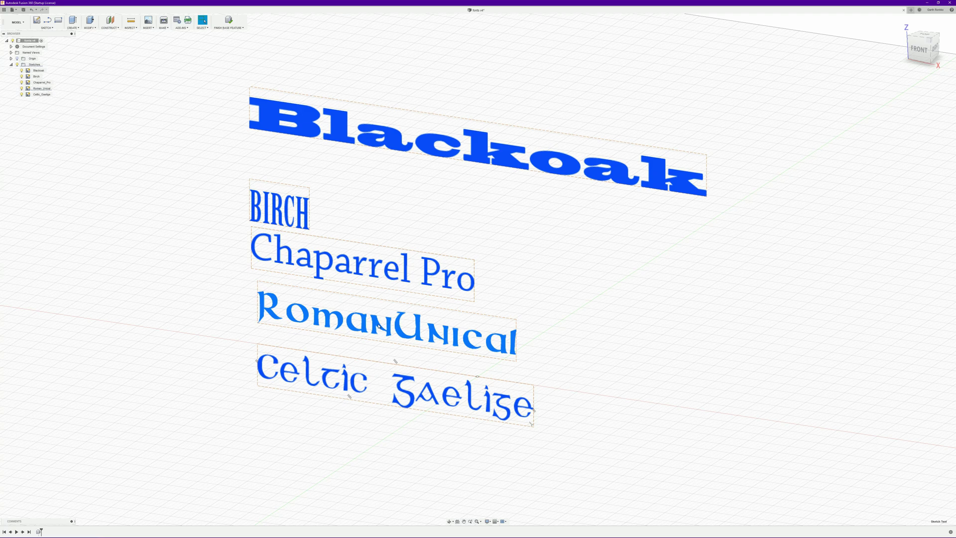
Step: Try to extrude the RomanUnical sketch text by about 12 mm as a new body
key(e)
click(388, 361)
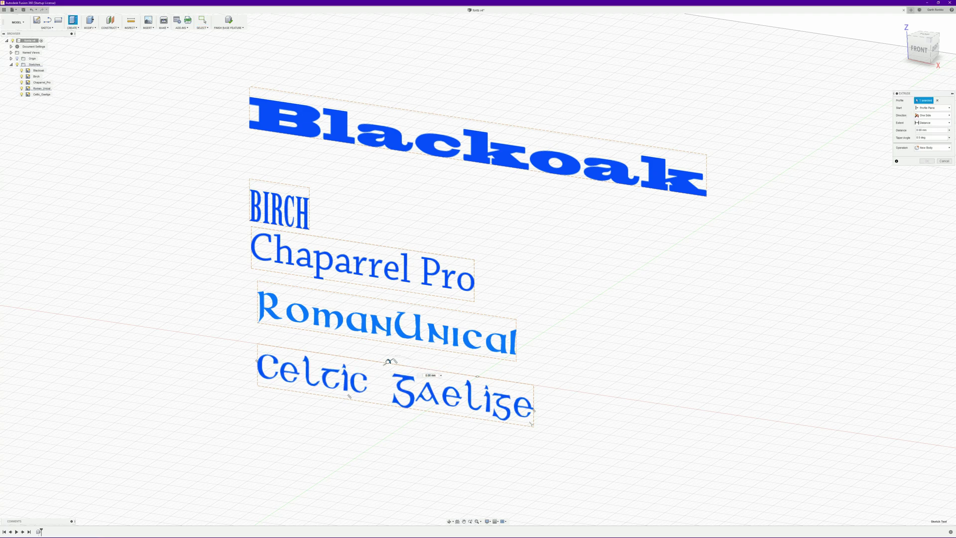
drag(389, 361, 411, 346)
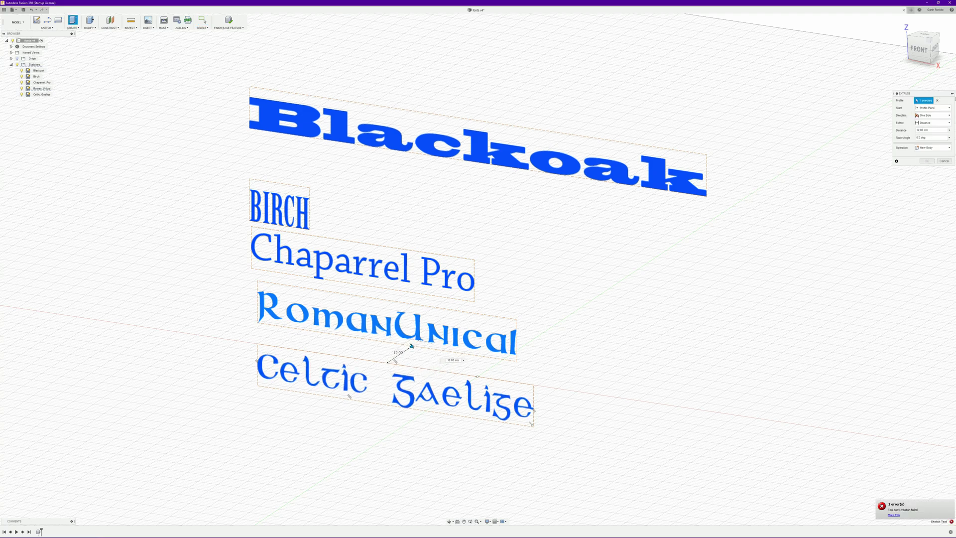
click(945, 161)
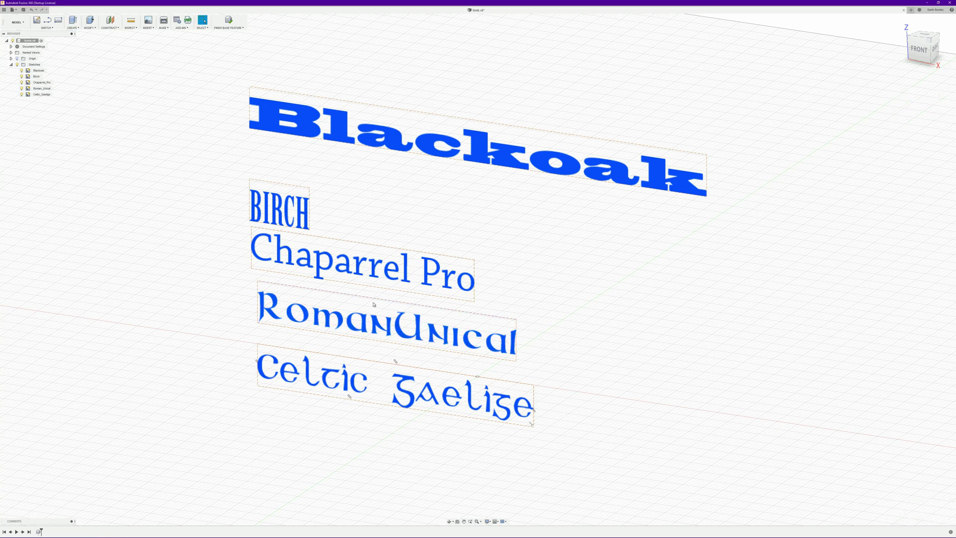
Step: Try to explode the RomanUnical text within its sketch and finish the sketch
right_click(397, 325)
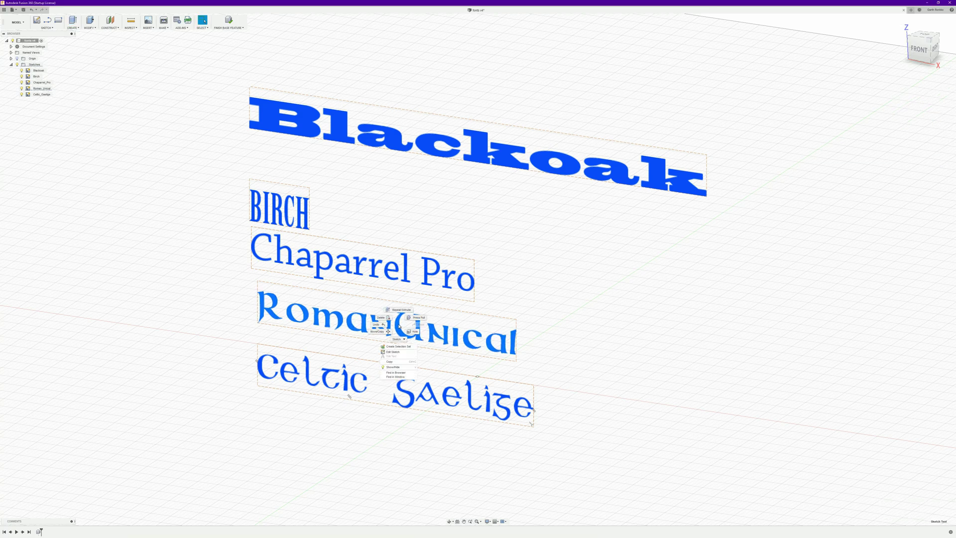
click(397, 353)
right_click(391, 343)
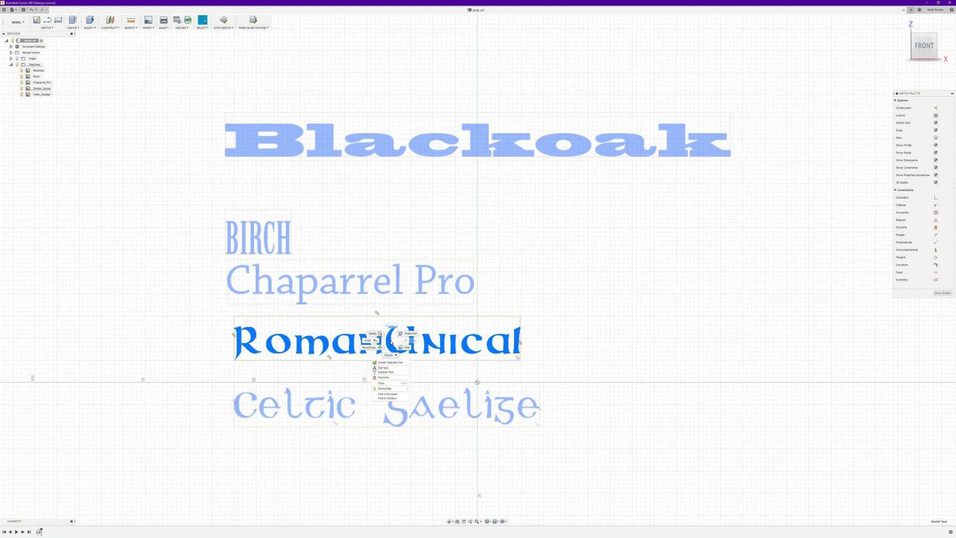
click(386, 372)
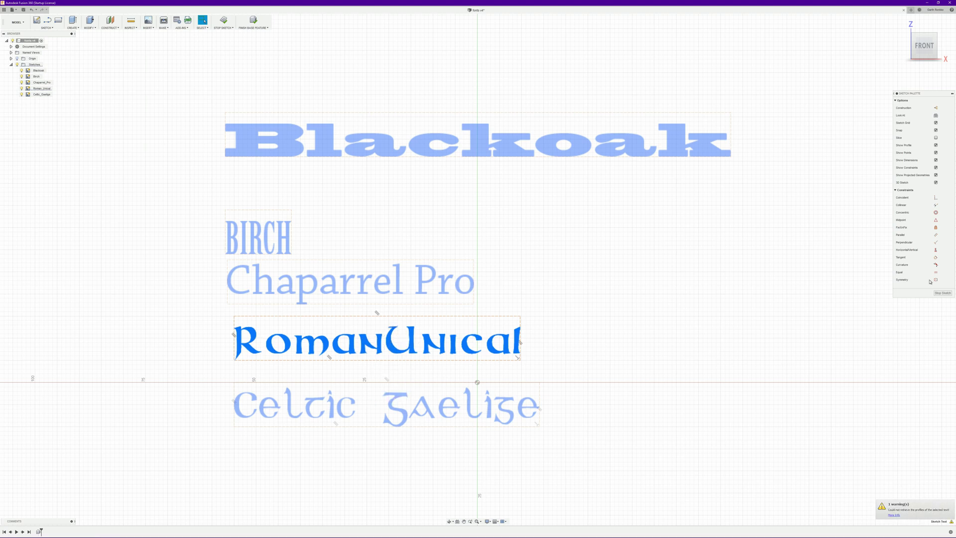
click(943, 292)
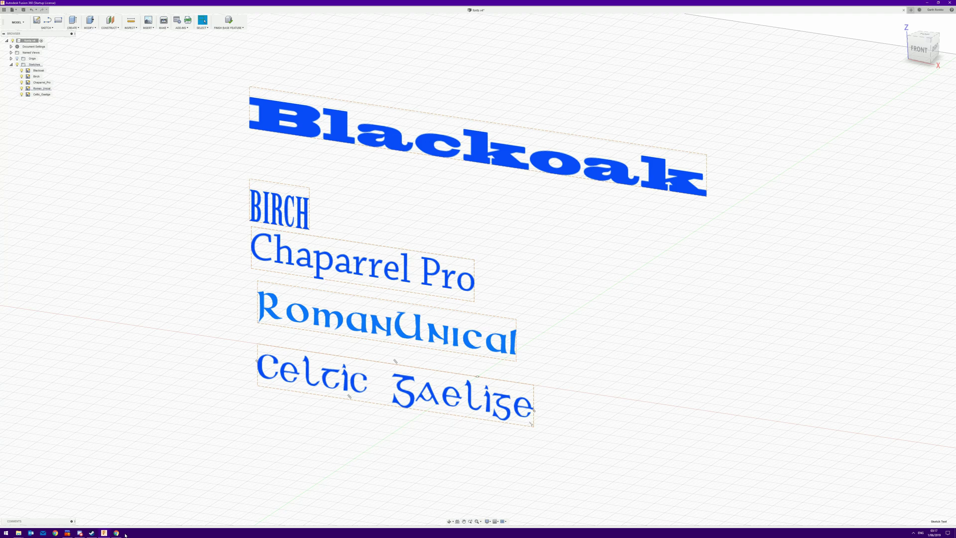
Step: Switch to fontconverter.org in Chrome and convert BirchStd.otf to a TrueType font without saving the result
mouse_move(117, 534)
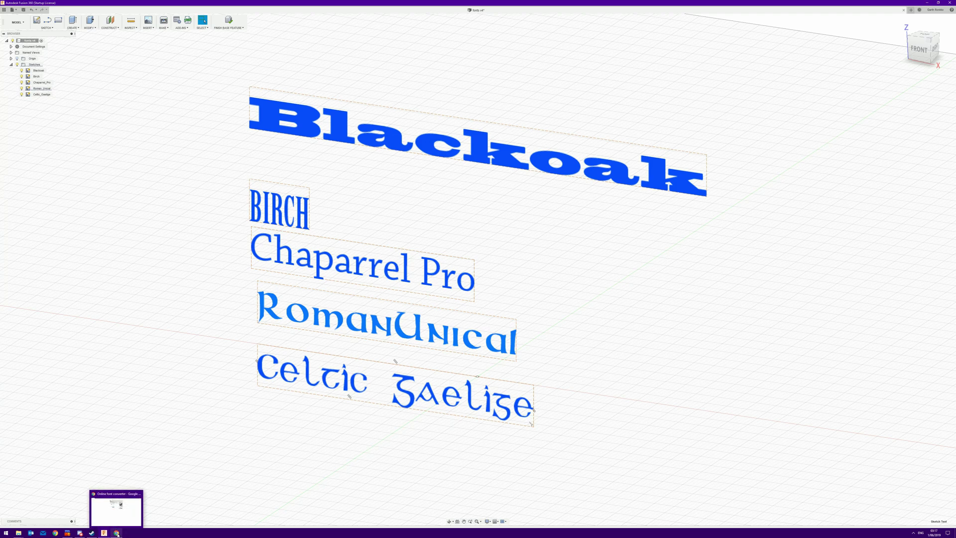
click(116, 505)
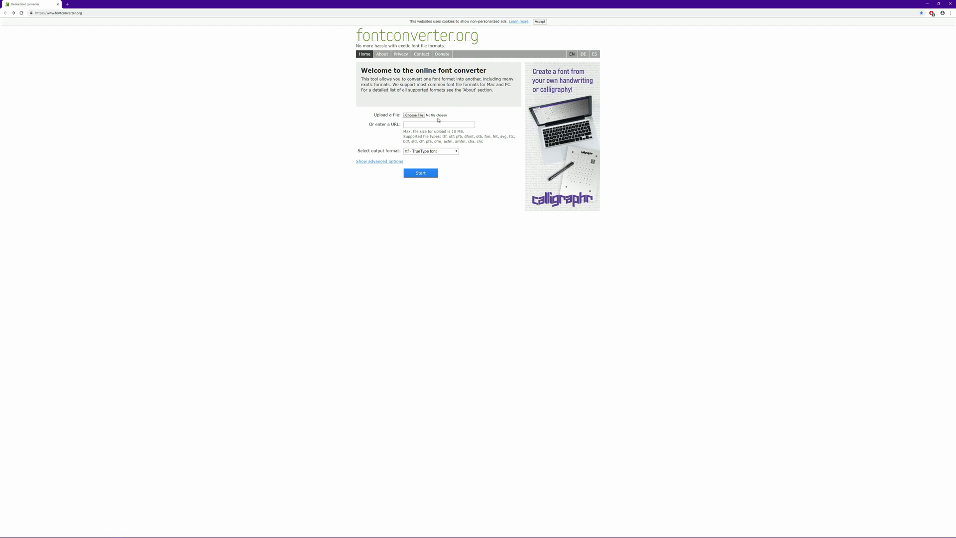
click(411, 115)
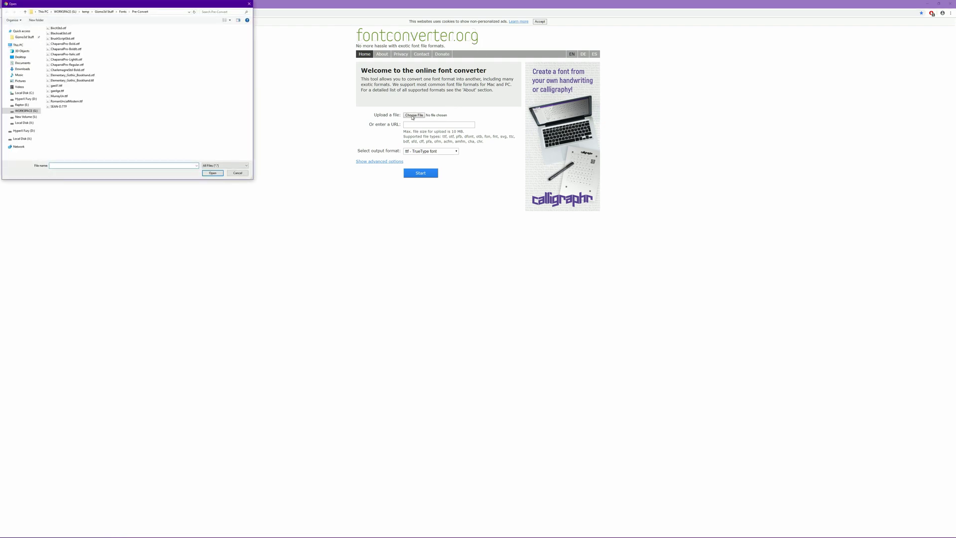
click(68, 29)
click(212, 173)
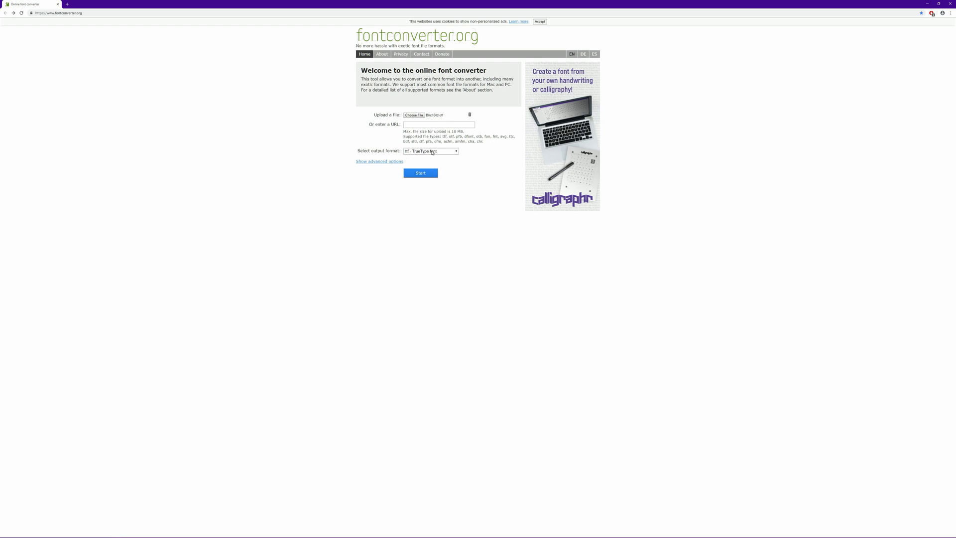
click(425, 174)
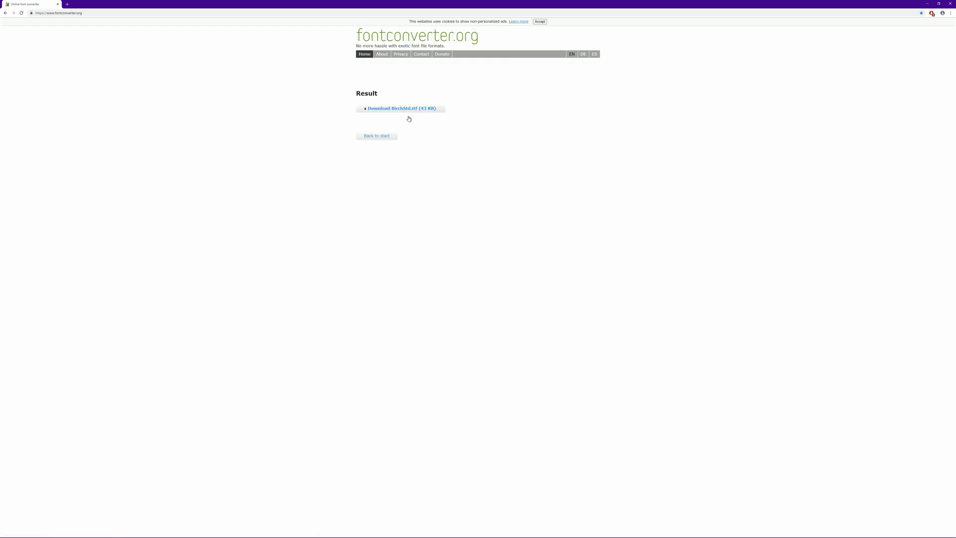
click(383, 109)
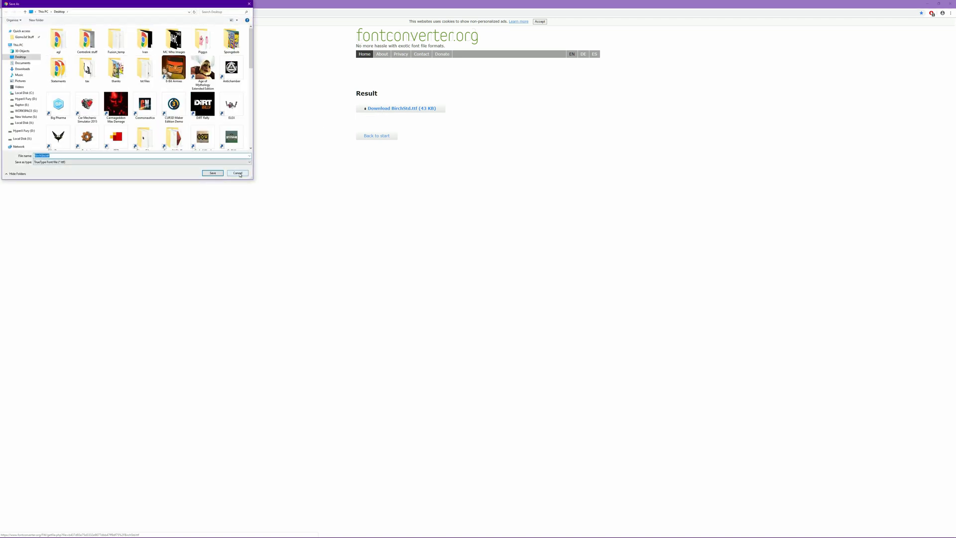
click(238, 173)
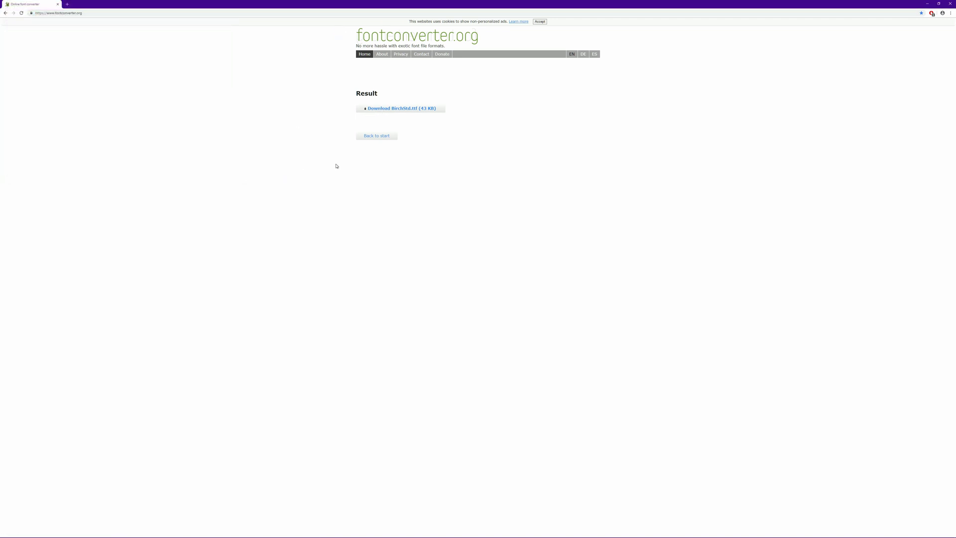
Step: Return to the converter's upload form and convert RomanUncialModern.ttf to an OpenType font (otf) without saving the result
click(5, 13)
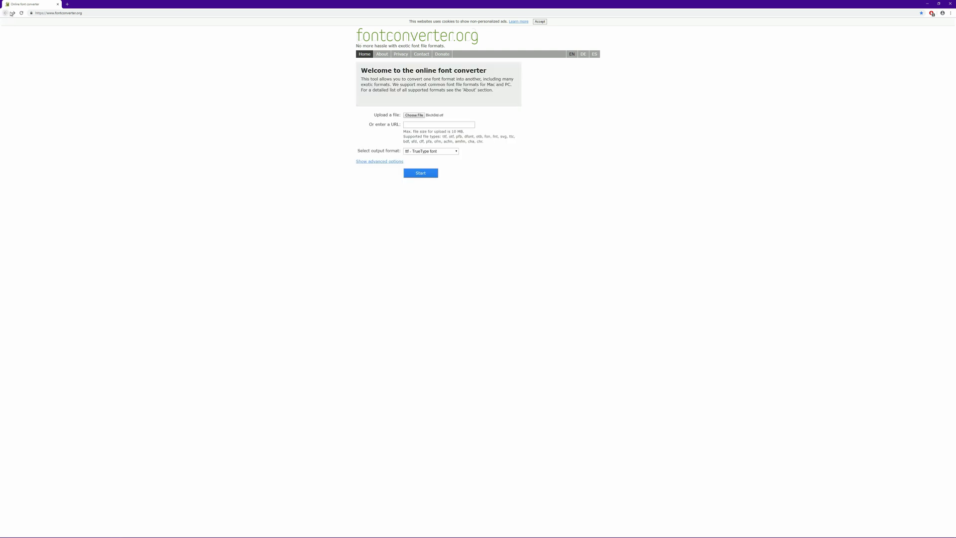
click(410, 115)
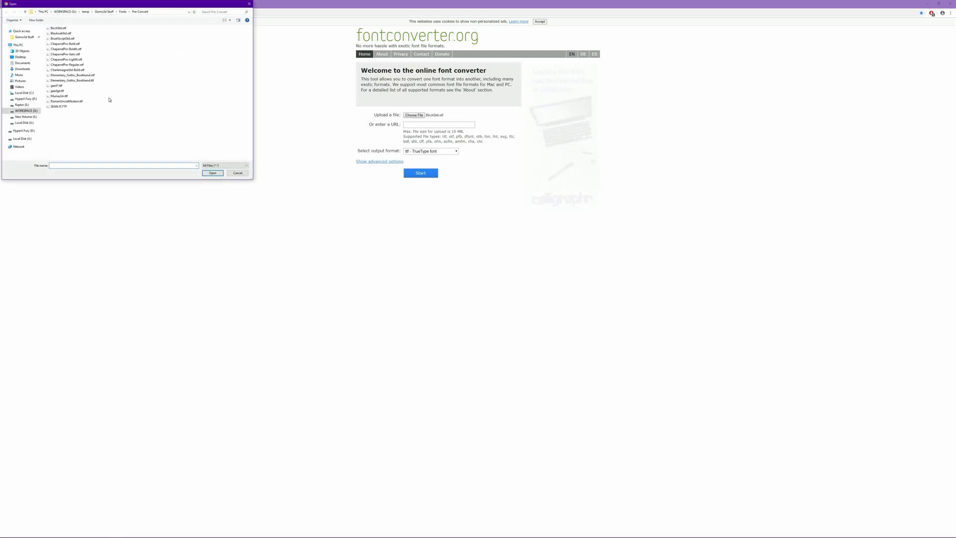
click(83, 102)
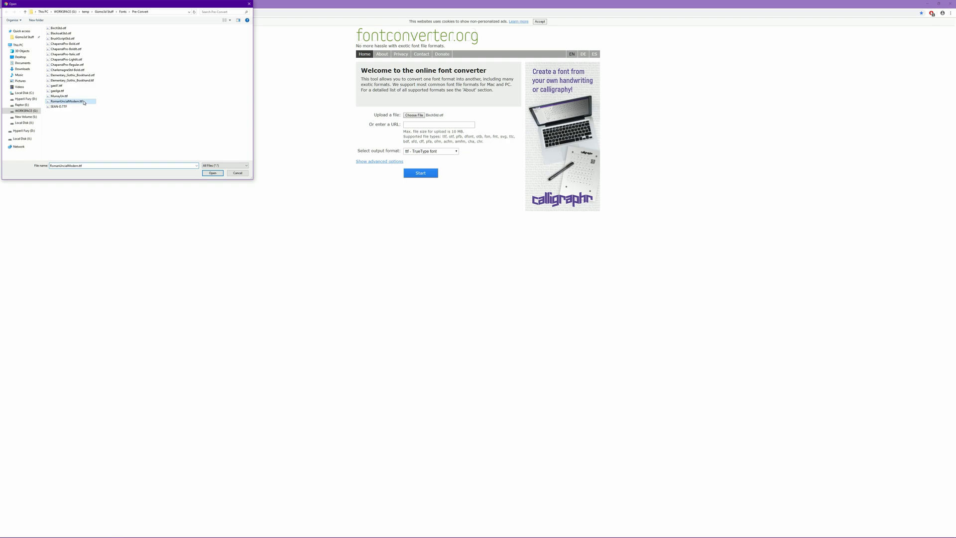
click(213, 172)
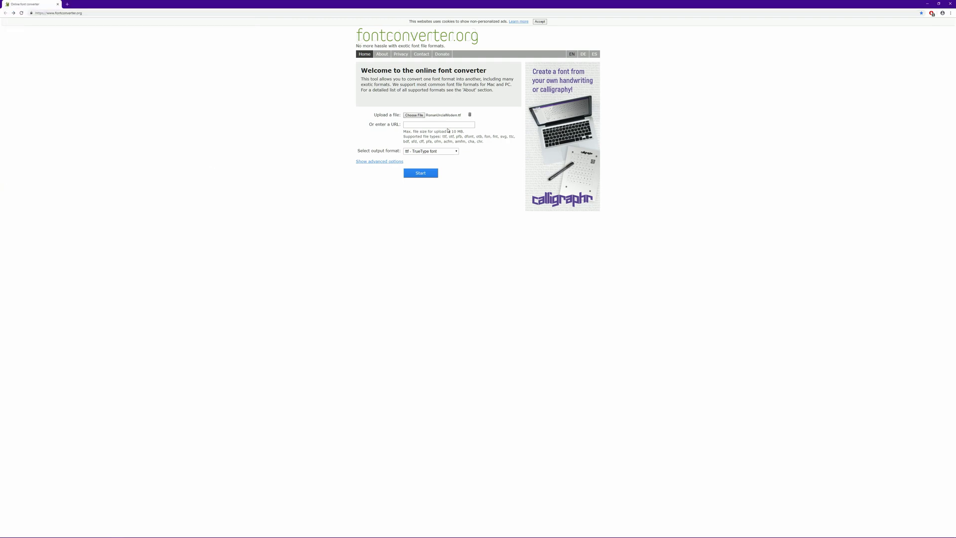
click(449, 151)
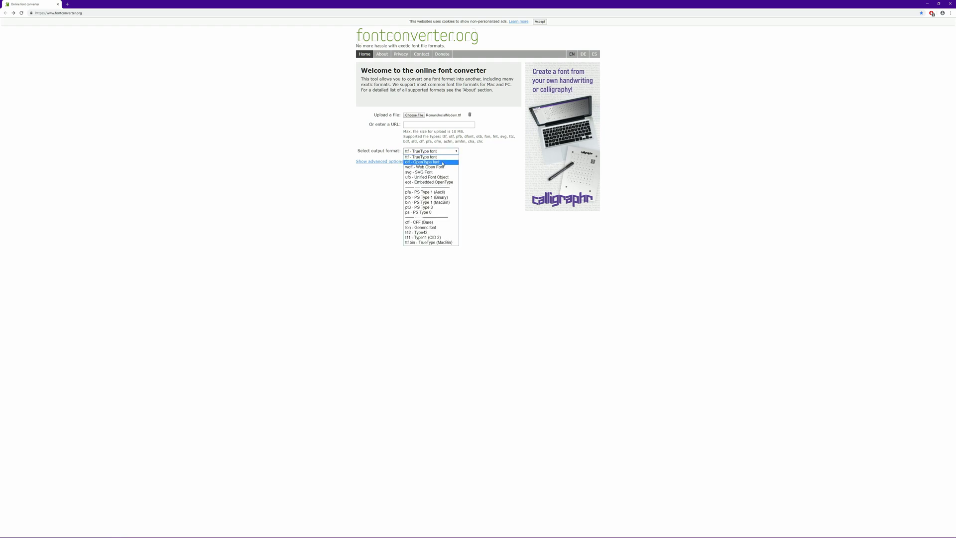
click(443, 163)
click(428, 176)
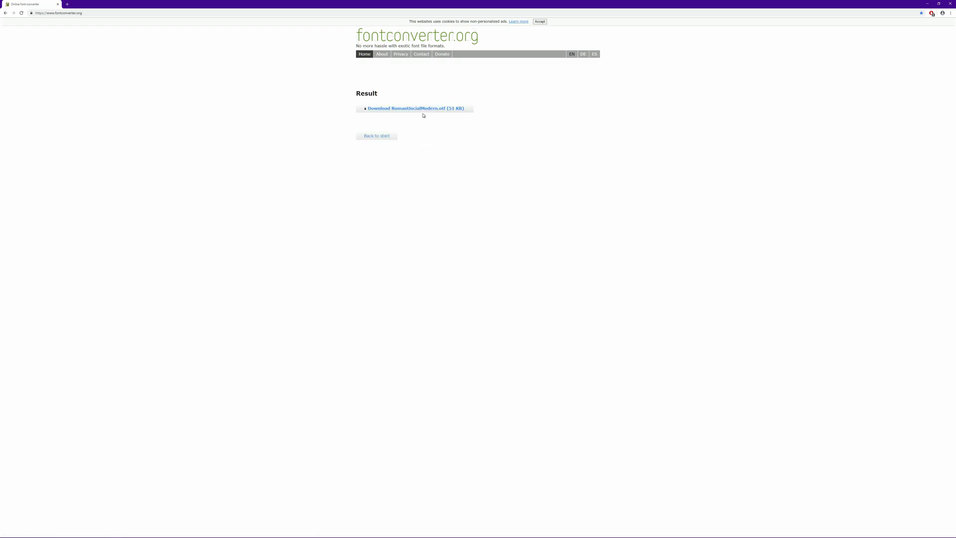
Step: Go back to the upload form for RomanUncialModern.ttf and set the output format to TrueType font (ttf)
click(5, 13)
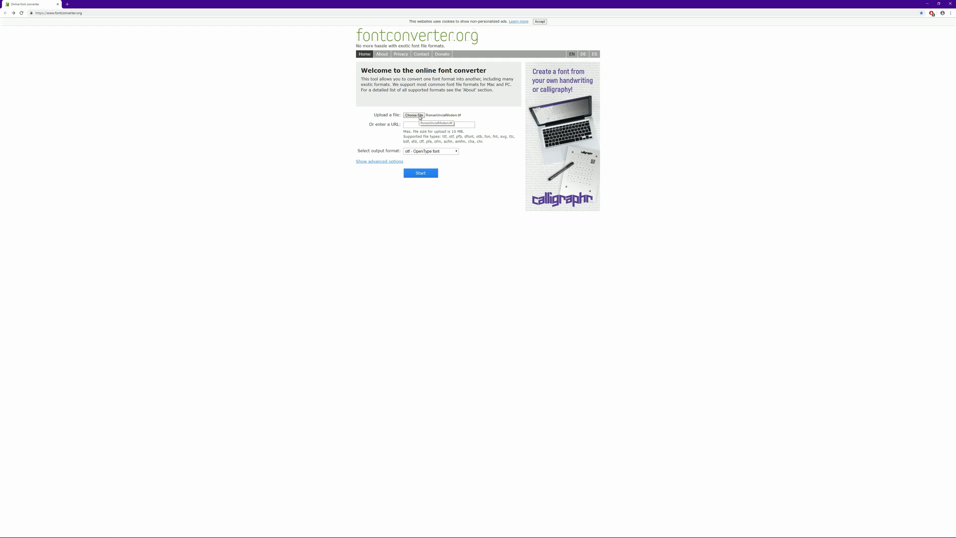
click(450, 151)
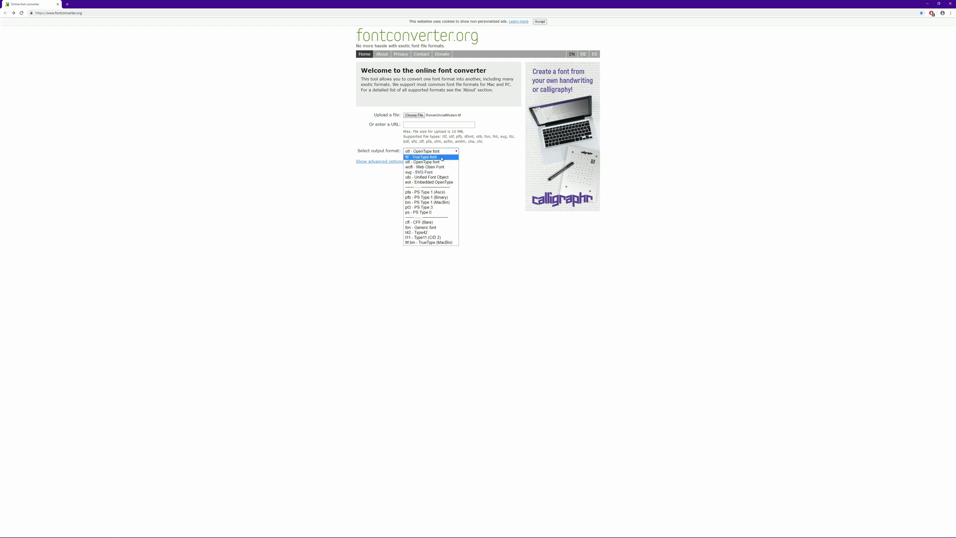
click(442, 157)
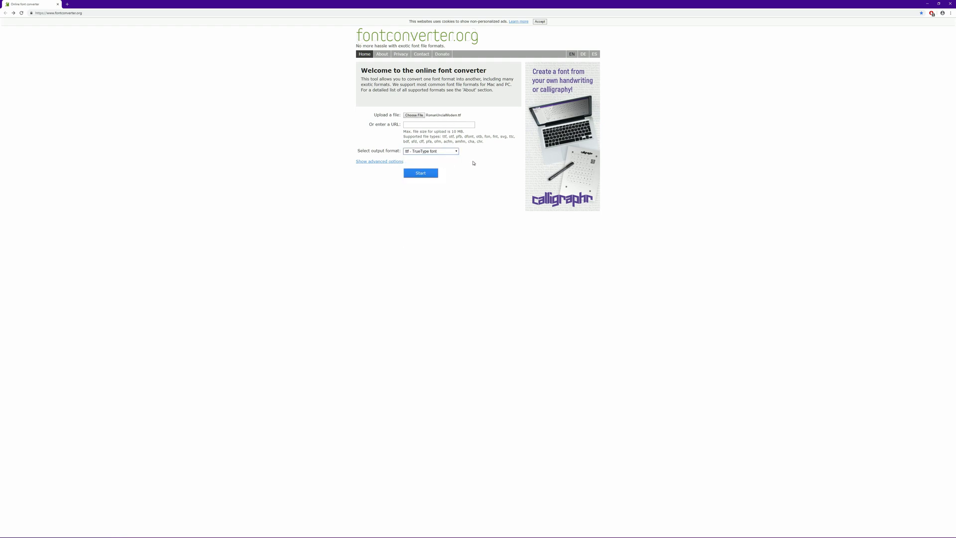
Step: Preview BirchStd.ttf and RomanUncialModern.ttf in the Good_Convert folder in File Explorer to check their outline types
mouse_move(22, 535)
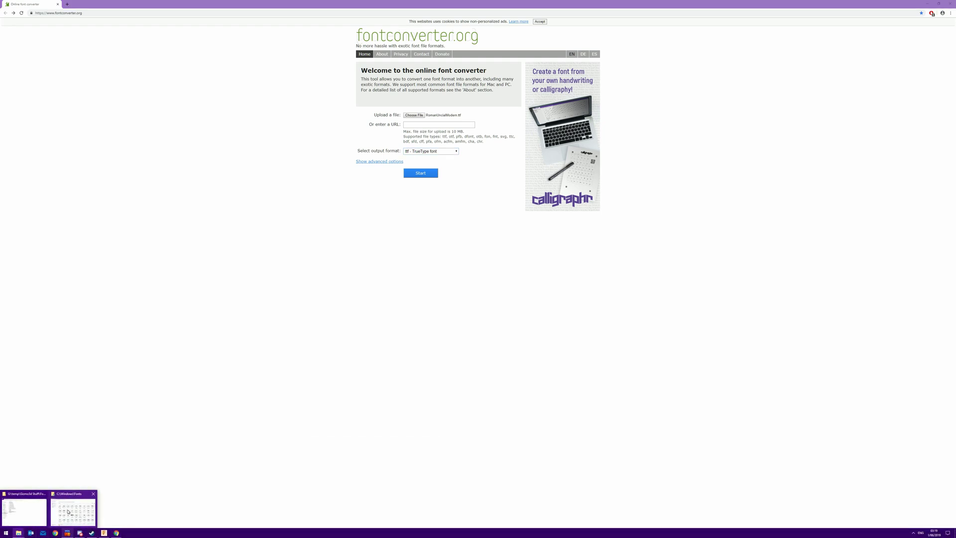
click(22, 508)
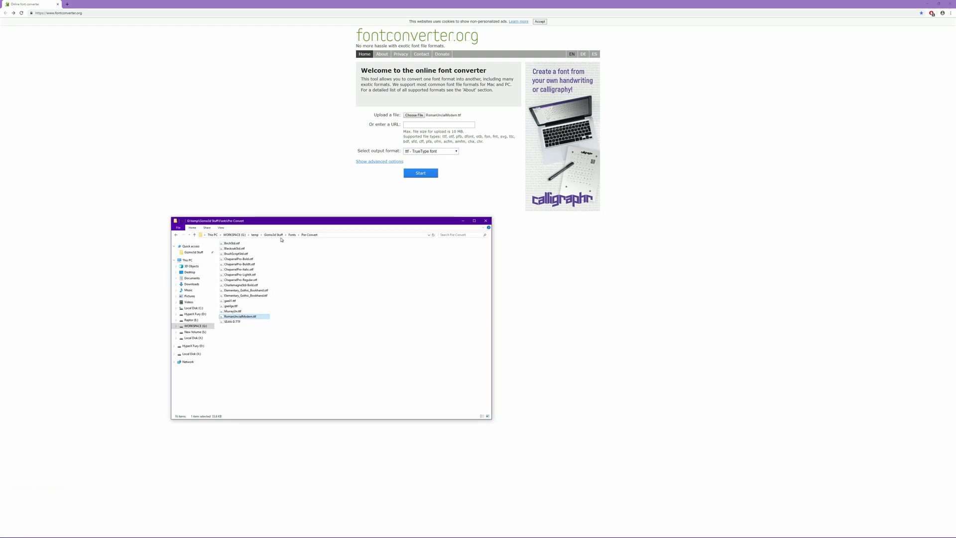
click(293, 236)
double_click(233, 243)
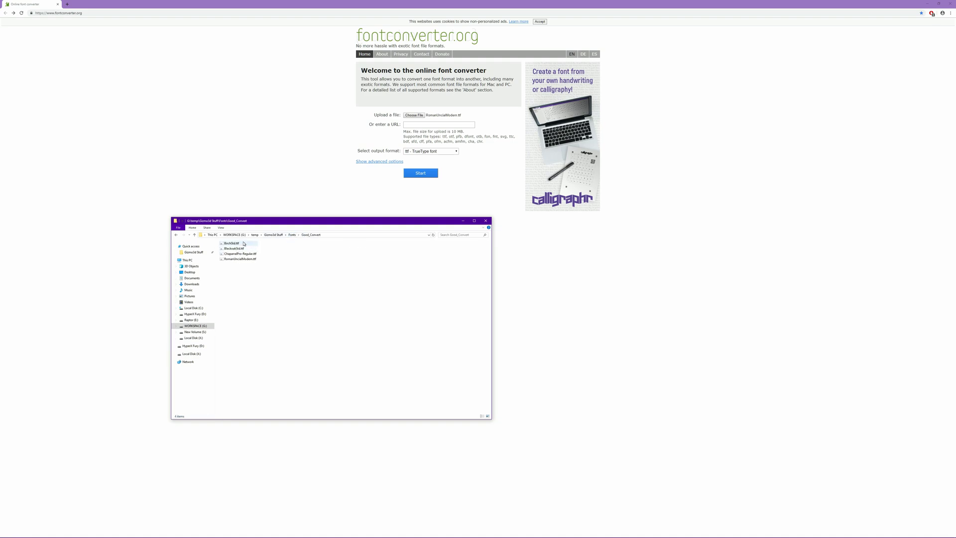
double_click(232, 243)
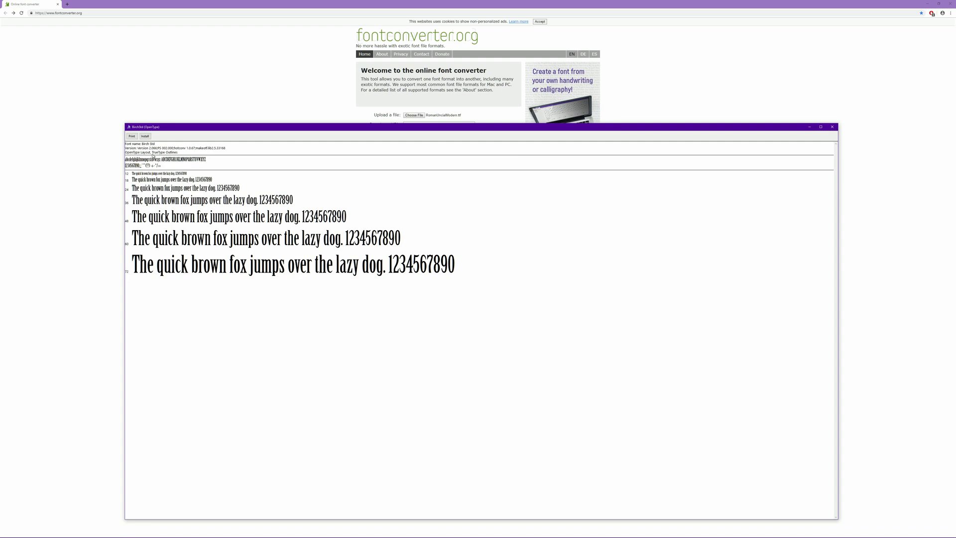
click(832, 127)
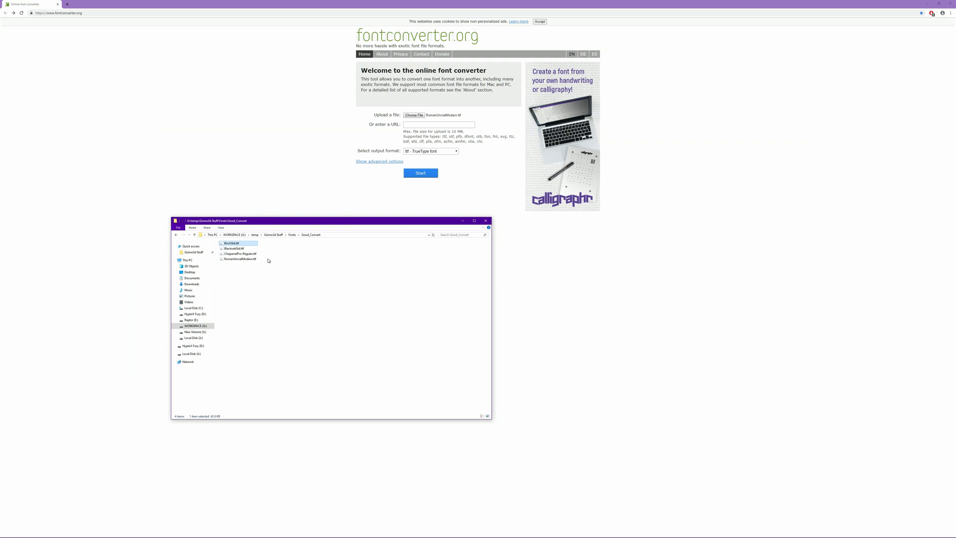
double_click(249, 259)
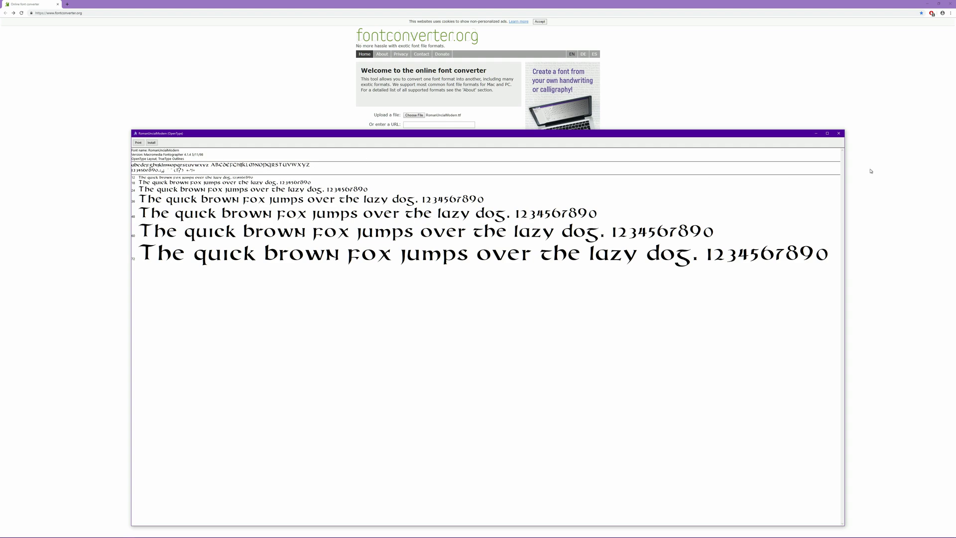
click(839, 134)
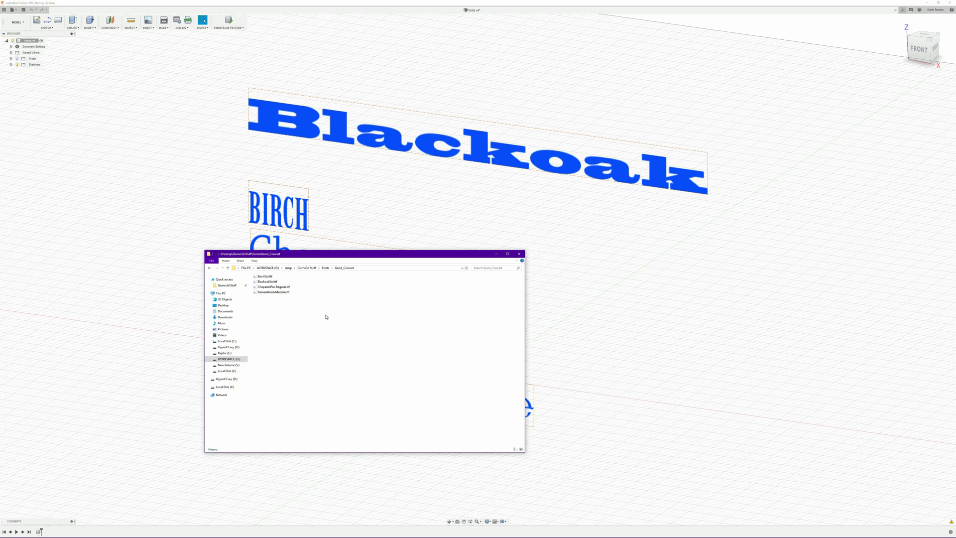
Step: Copy all four converted fonts from the Good_Convert folder into C:\Windows\Fonts, replacing the versions already installed
drag(314, 310, 265, 272)
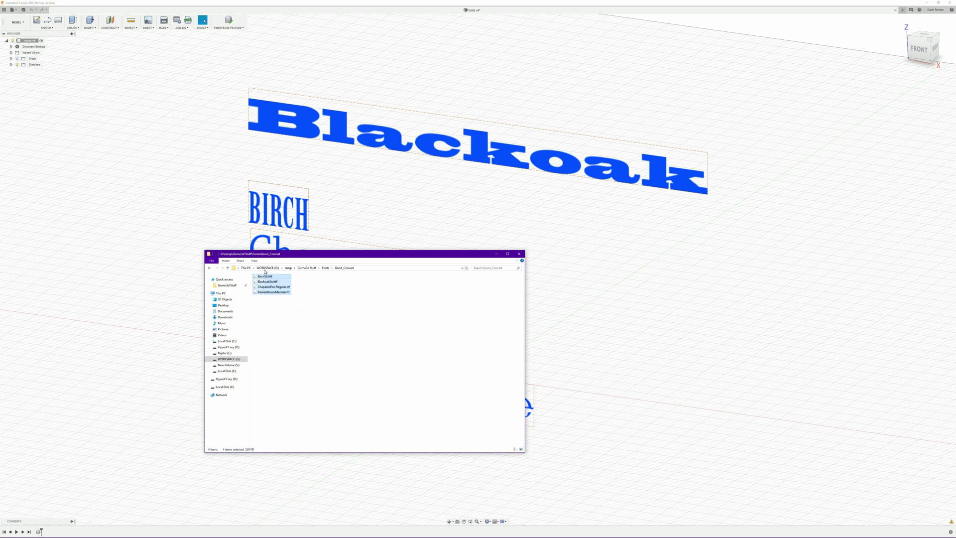
right_click(267, 277)
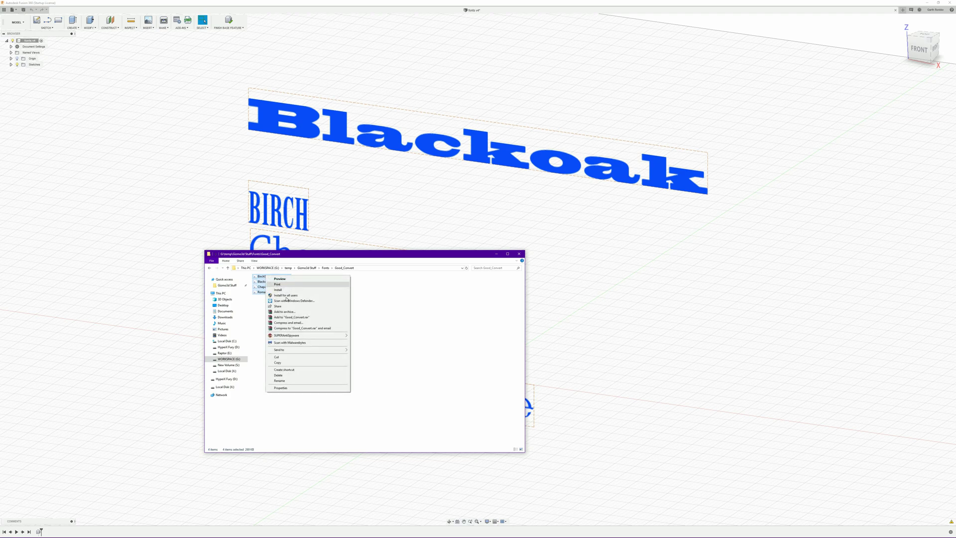
click(293, 362)
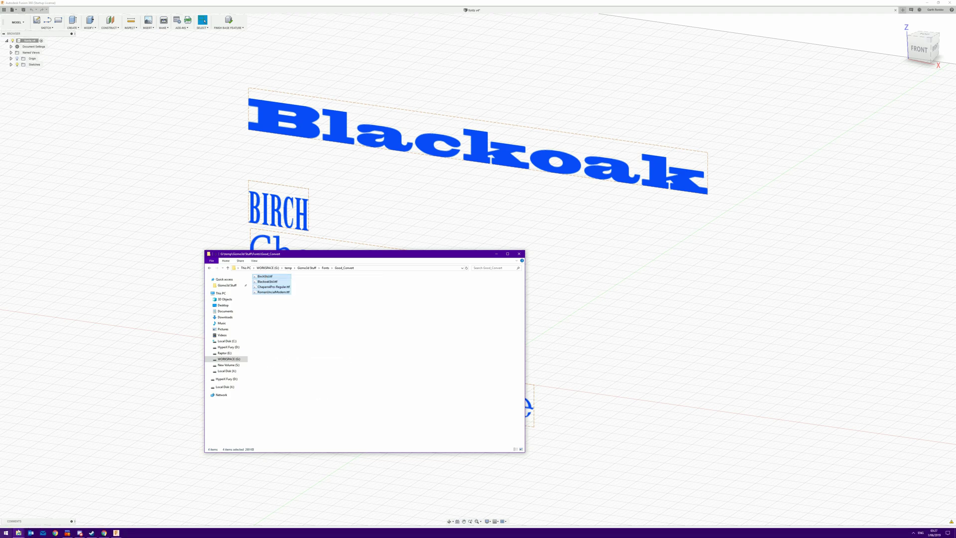
mouse_move(18, 533)
click(75, 508)
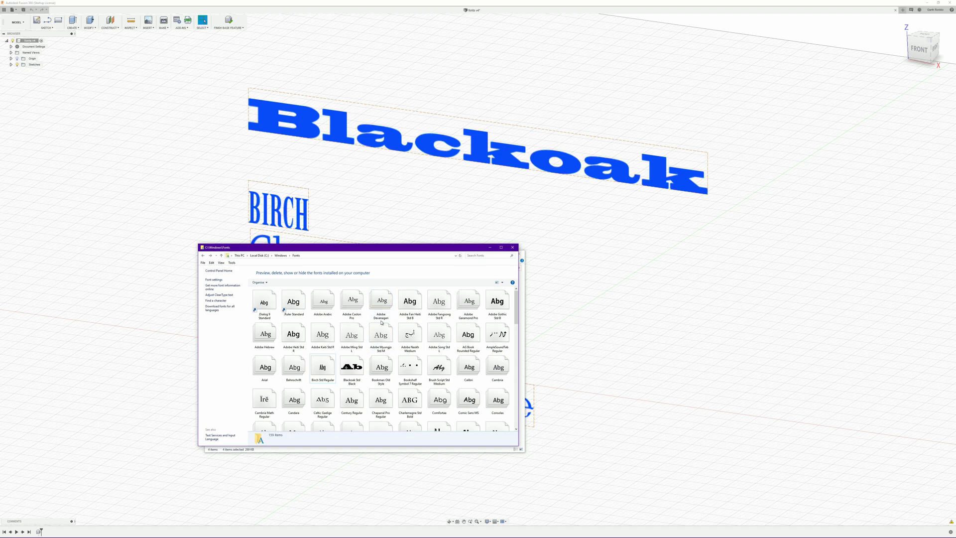
drag(382, 322, 382, 323)
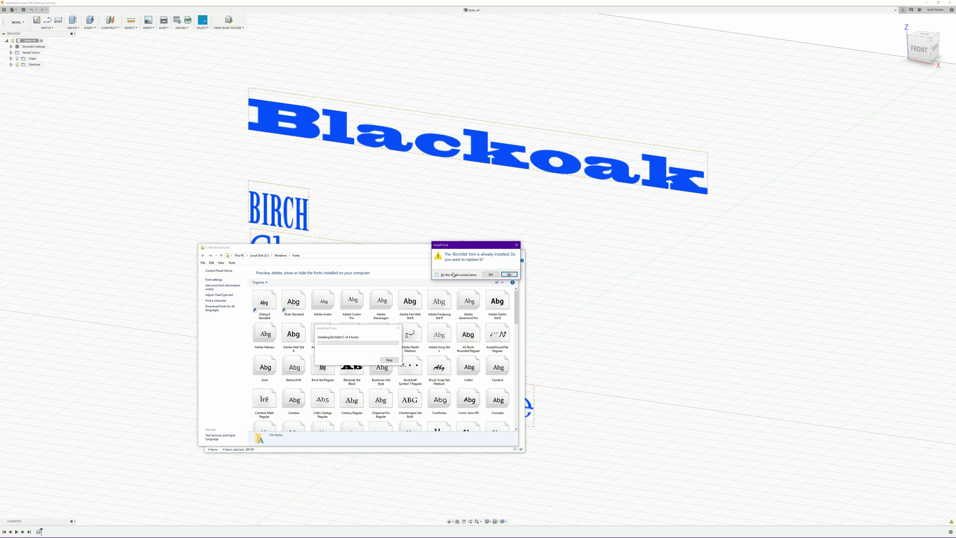
click(489, 275)
click(491, 275)
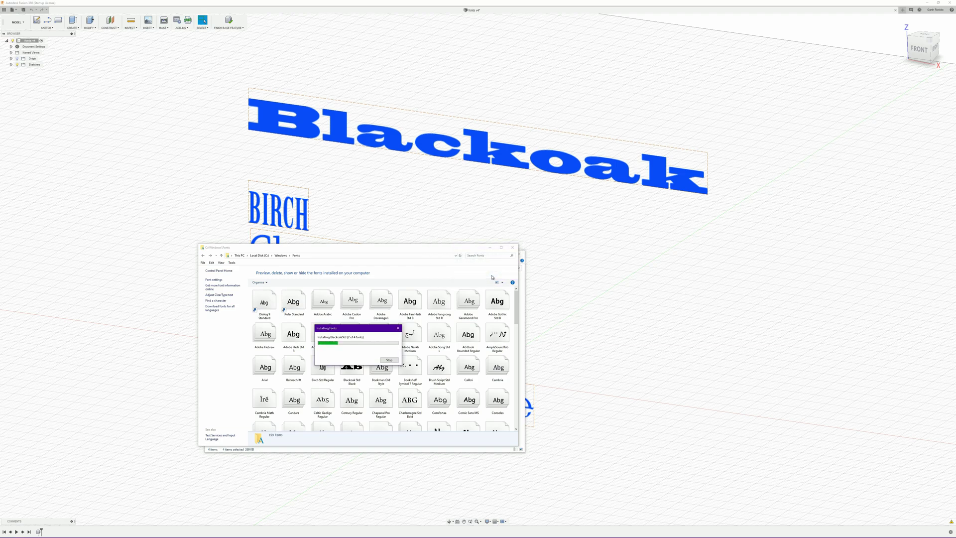
click(491, 275)
Step: Preview the installed Birch Std Regular font to check its outline type, and close the Fonts folder
double_click(325, 367)
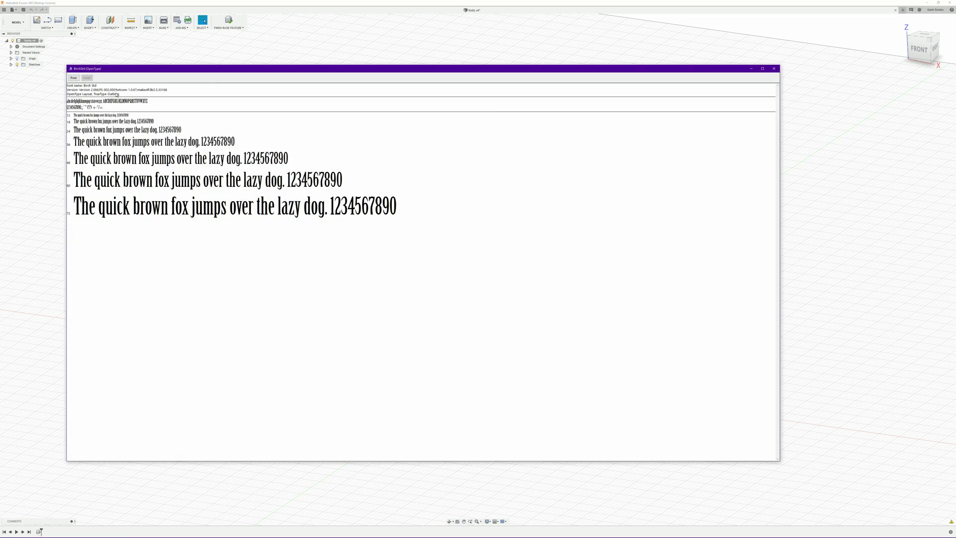
click(774, 69)
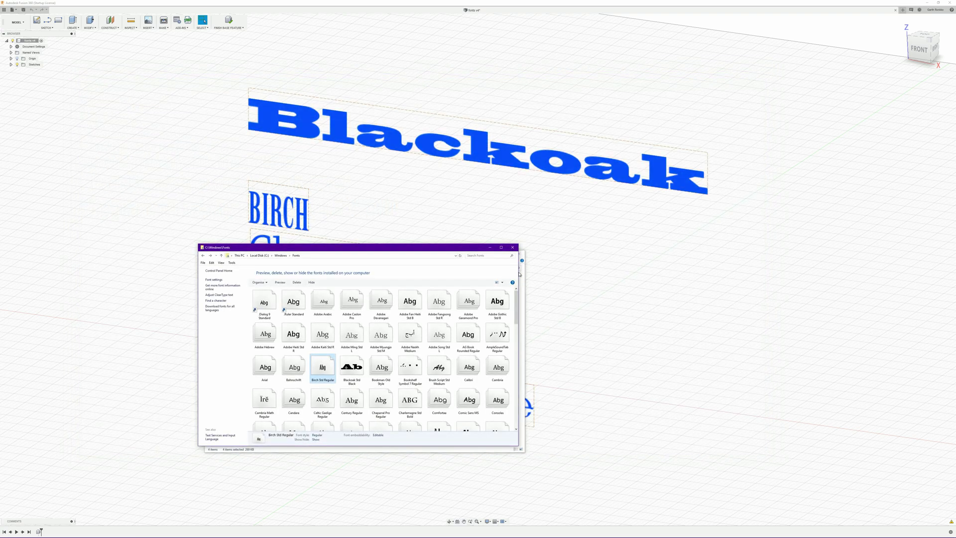
click(512, 247)
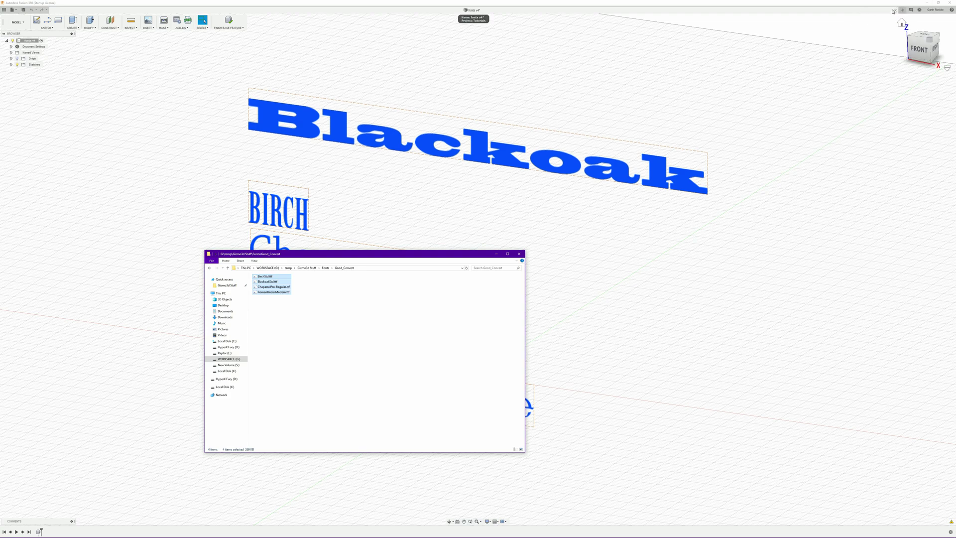
Step: Close the current Fusion 360 design without saving and start a sketch on the front plane of the untitled design
click(896, 10)
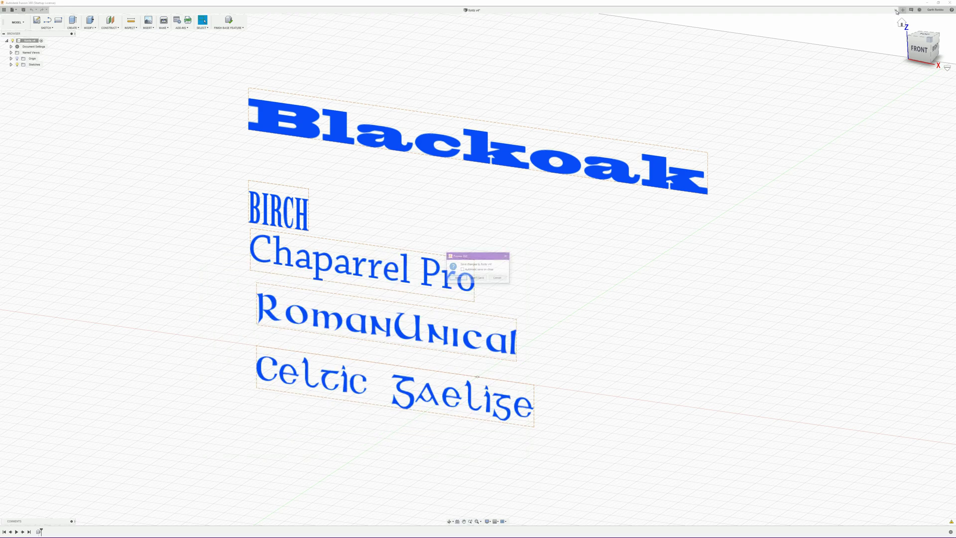
click(478, 278)
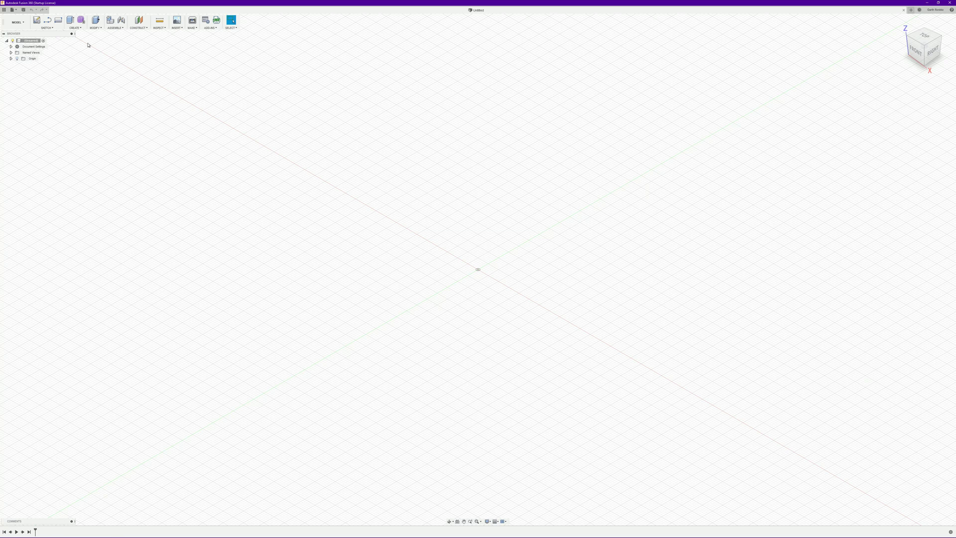
click(37, 20)
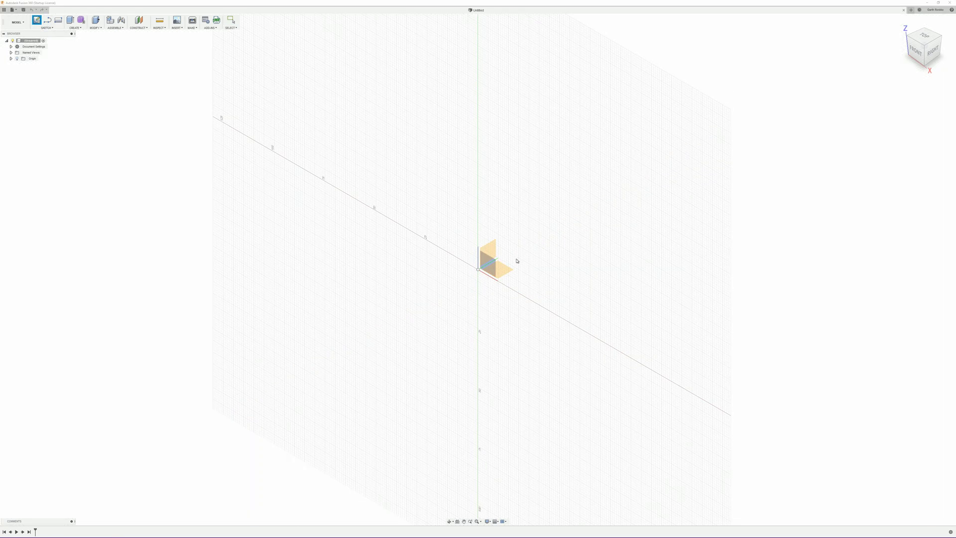
click(492, 268)
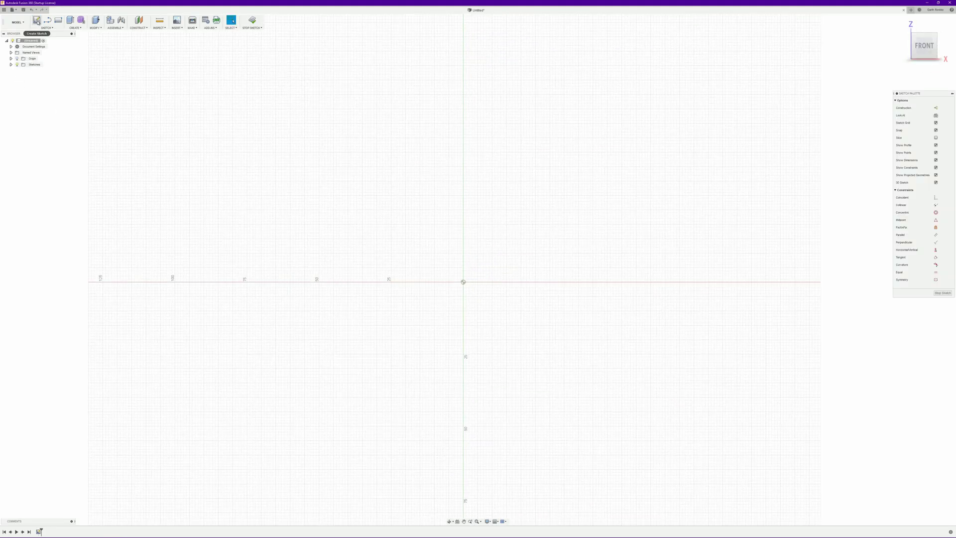
Step: Place a sketch text above the X axis, to the left of the origin, using the Birch Std font
click(45, 28)
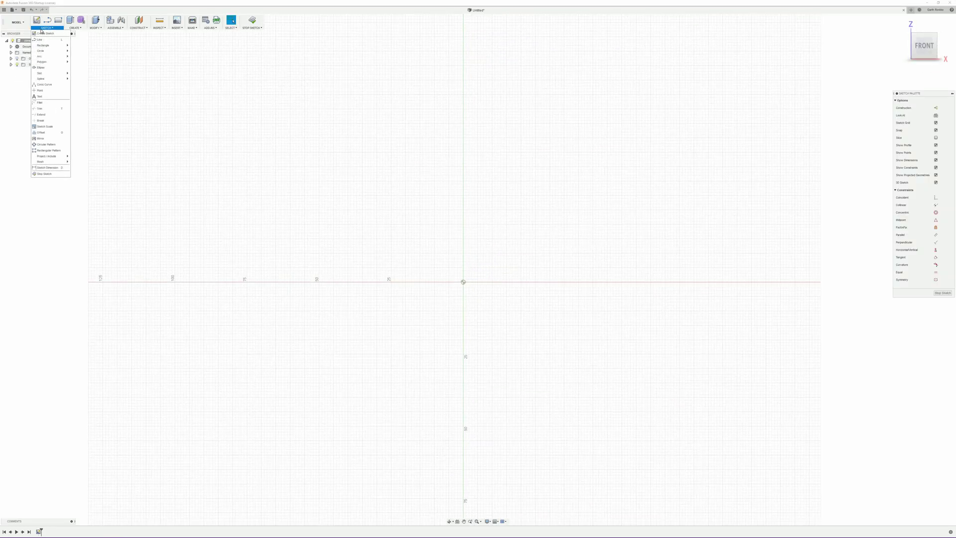
click(39, 96)
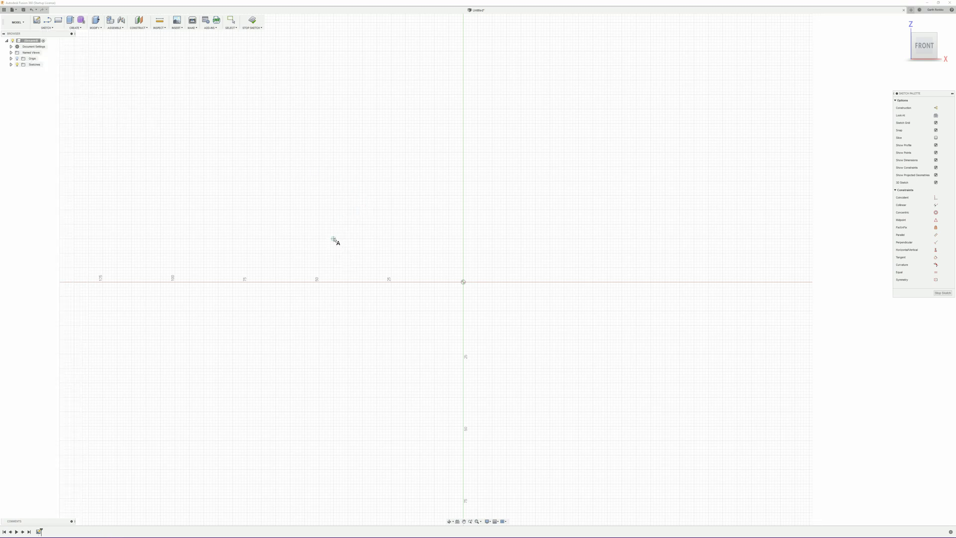
click(333, 236)
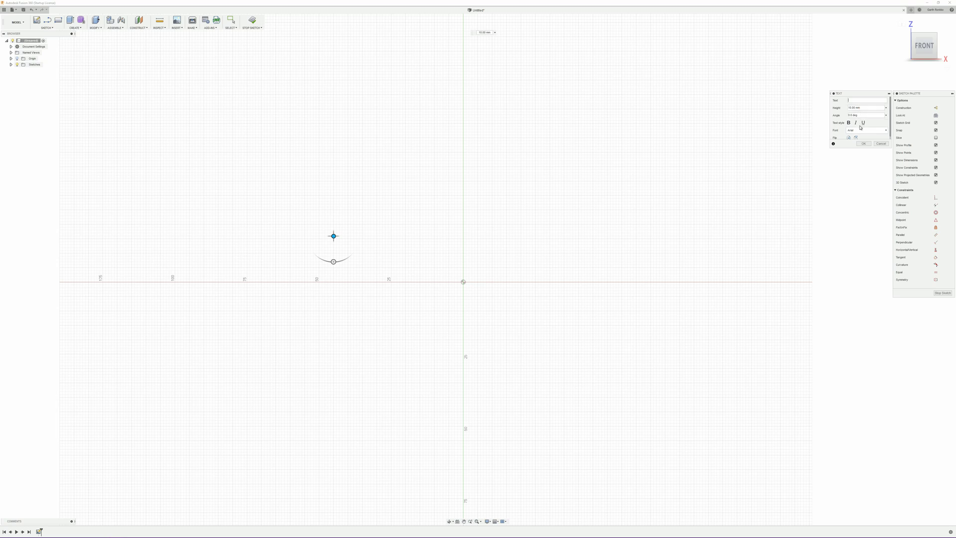
click(866, 130)
scroll(867, 154, down, 8)
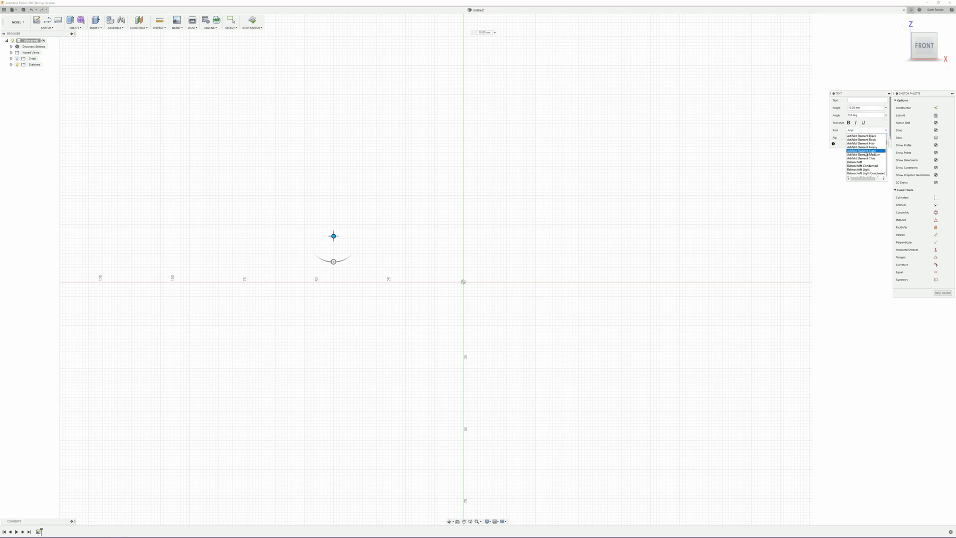
scroll(864, 152, down, 1)
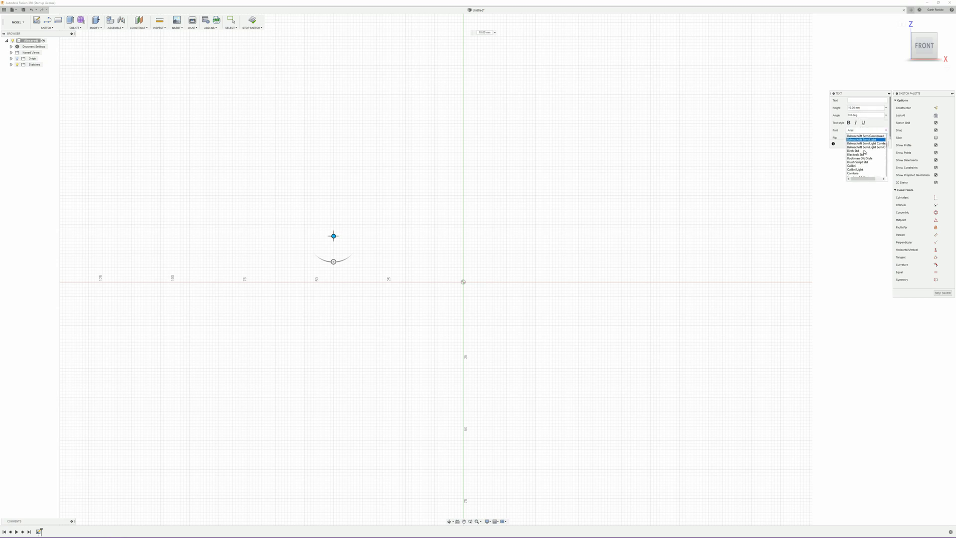
click(862, 151)
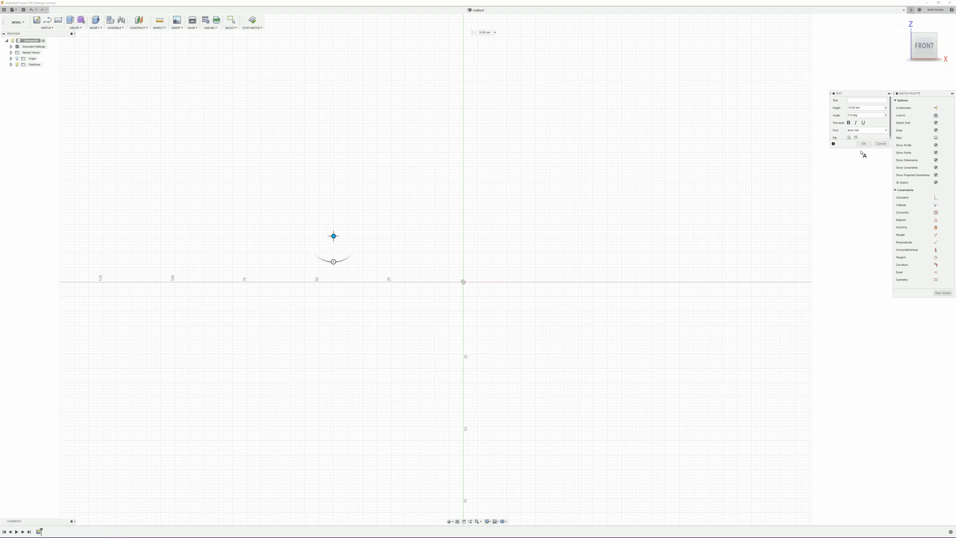
Step: Enter "Birch Std" as the text content and rotate the text 180 degrees so it reads upright
click(856, 100)
text(Birch S)
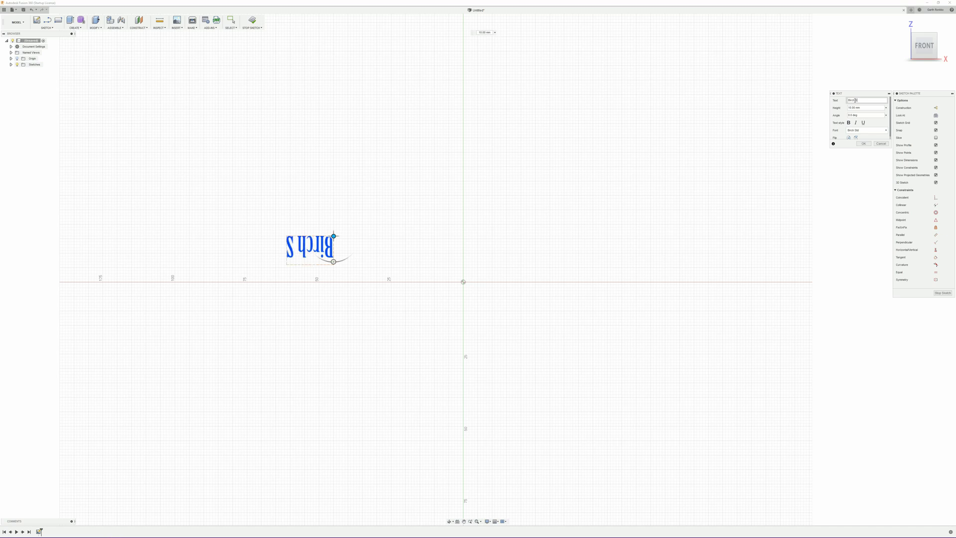
text(td)
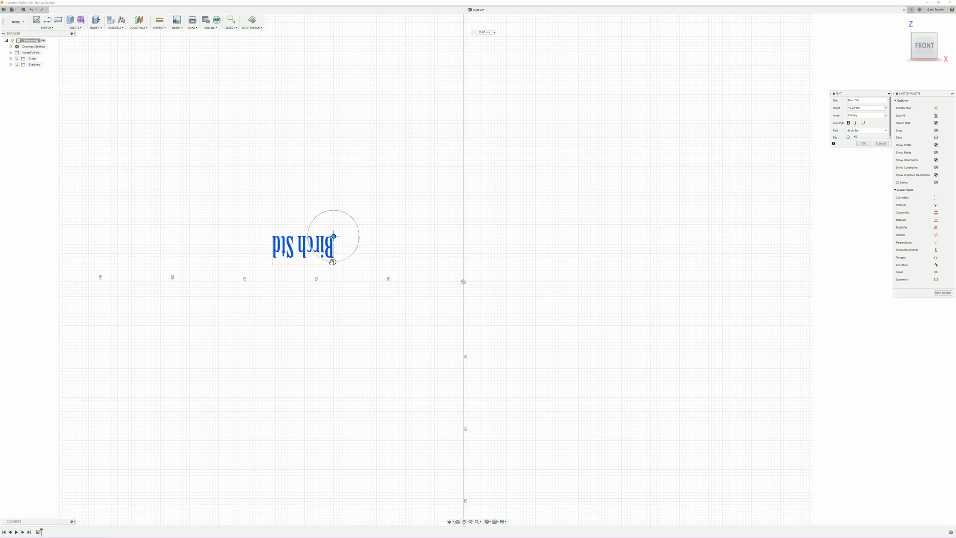
mouse_move(332, 261)
mouse_down()
mouse_move(352, 217)
mouse_move(334, 209)
mouse_up()
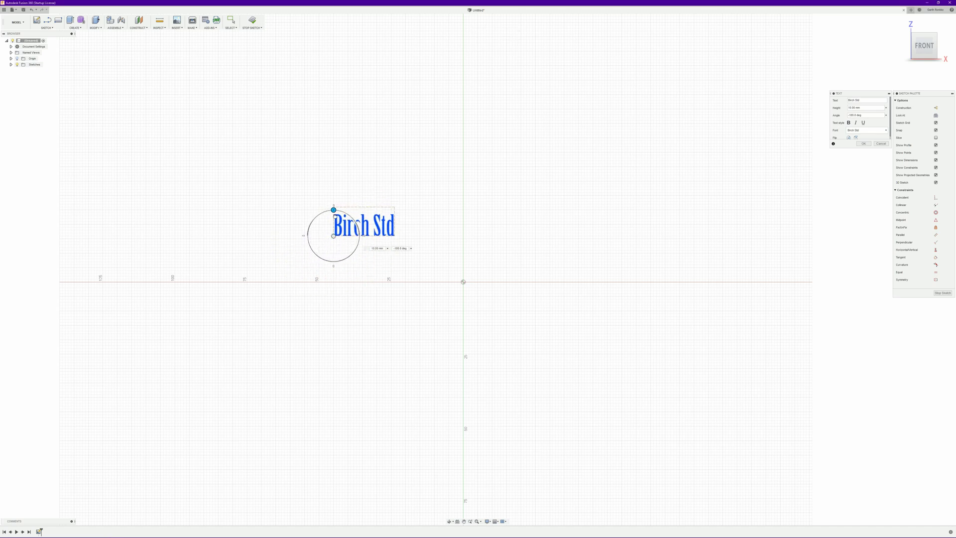
click(863, 143)
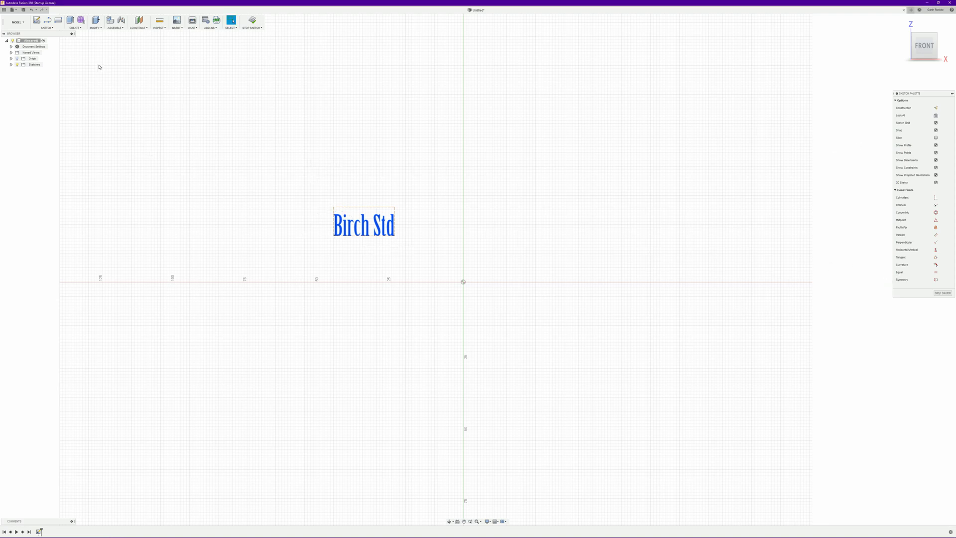
Step: Place a second sketch text on the X axis directly below the Birch Std text, using the Blackoak Std font
click(46, 28)
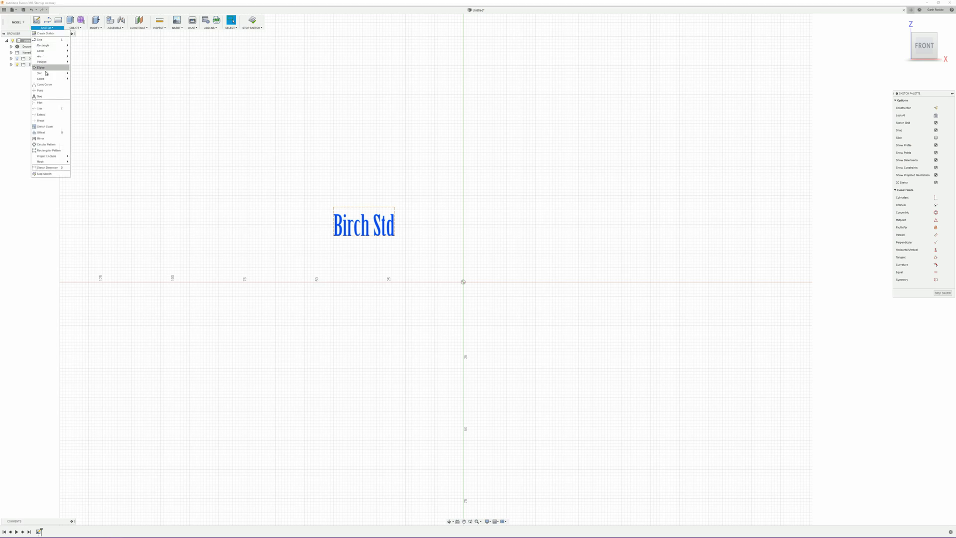
click(45, 97)
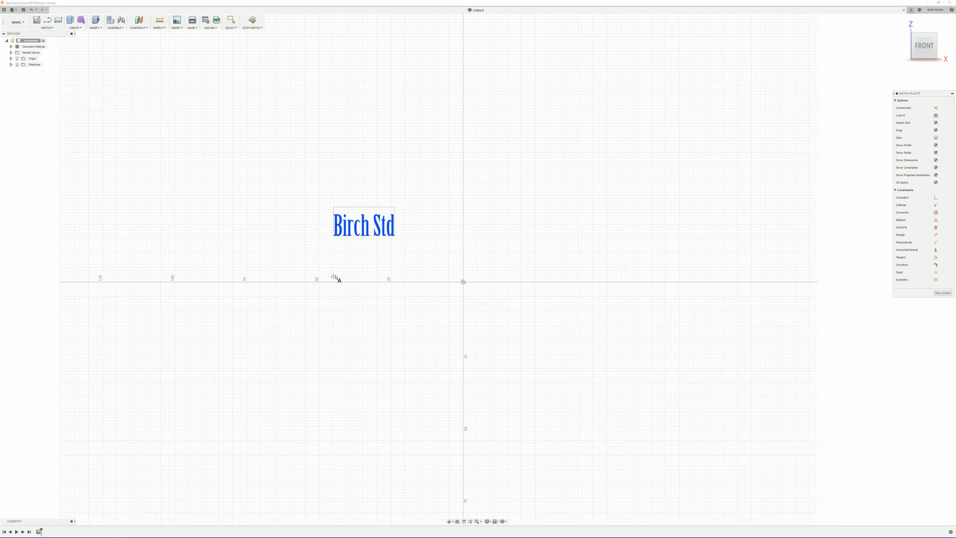
click(333, 283)
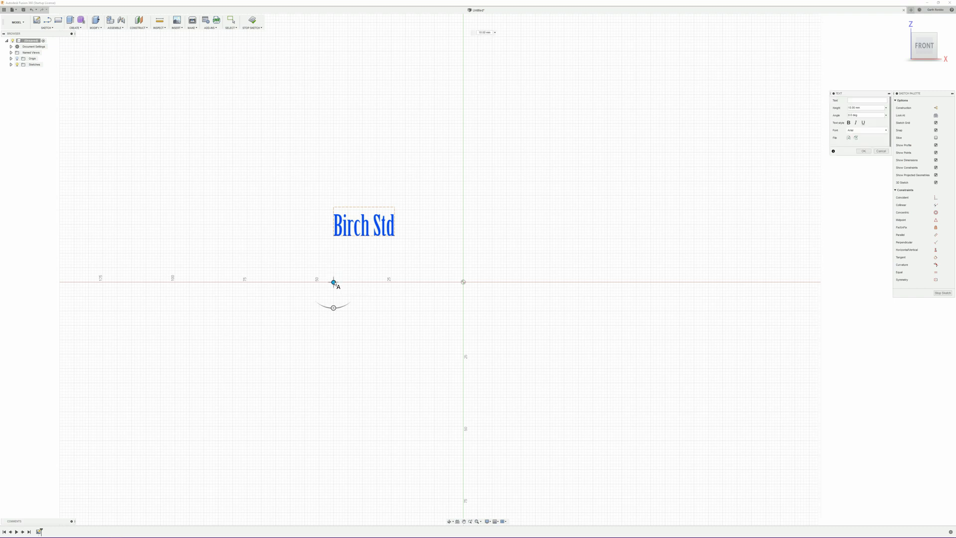
click(869, 130)
scroll(873, 159, down, 2)
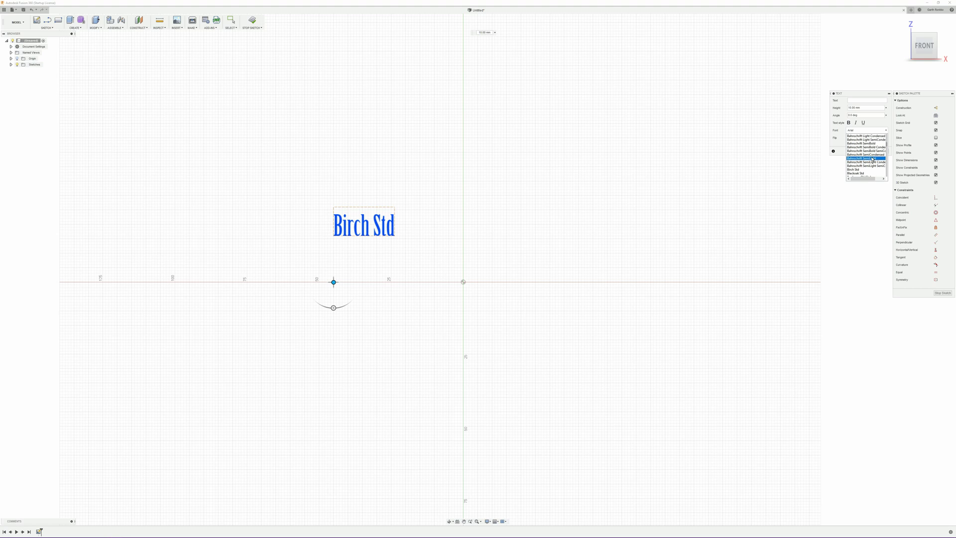
scroll(873, 159, down, 1)
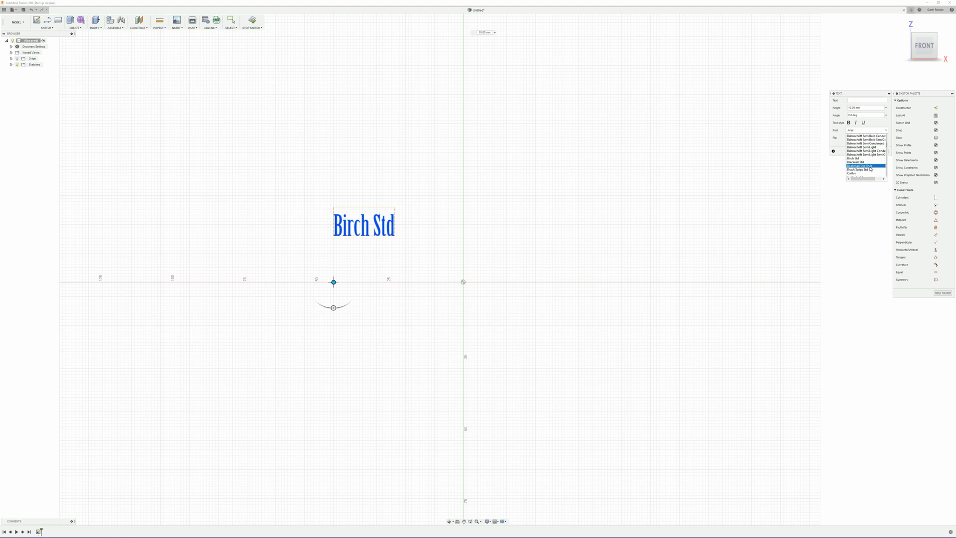
scroll(871, 170, down, 1)
scroll(870, 167, up, 4)
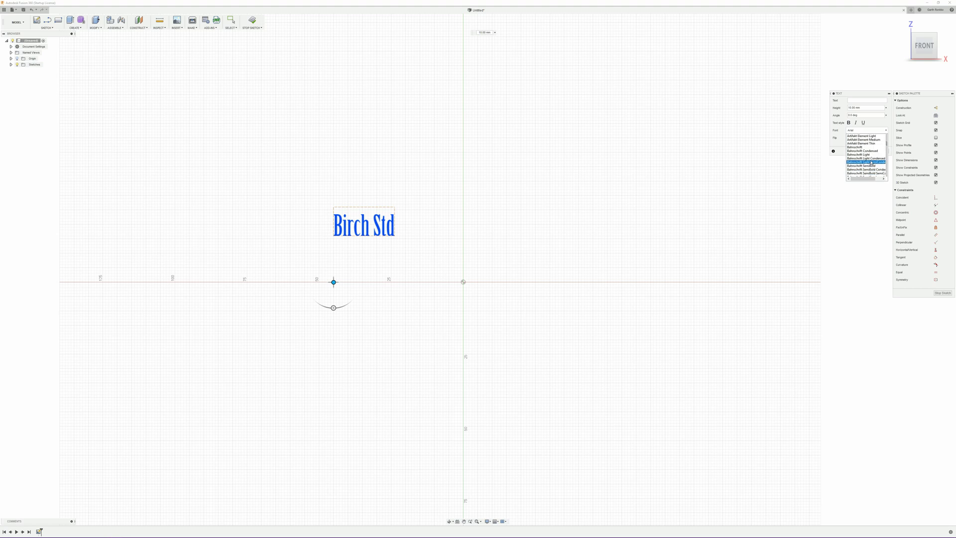
scroll(877, 145, down, 1)
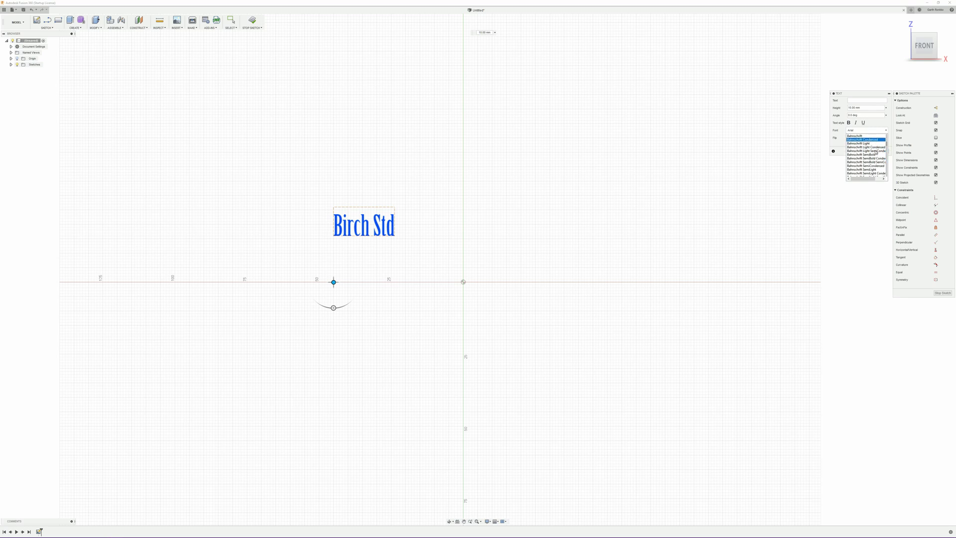
scroll(874, 145, down, 1)
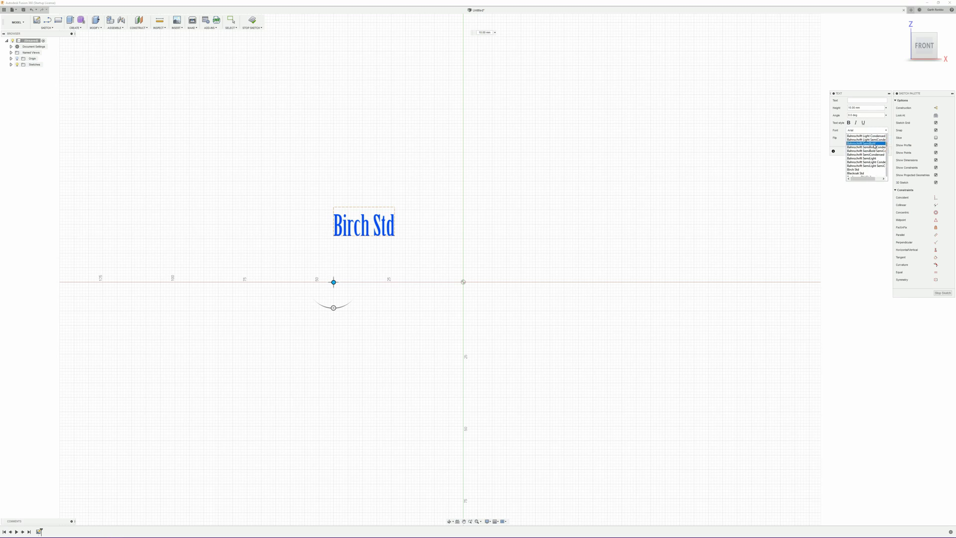
click(869, 173)
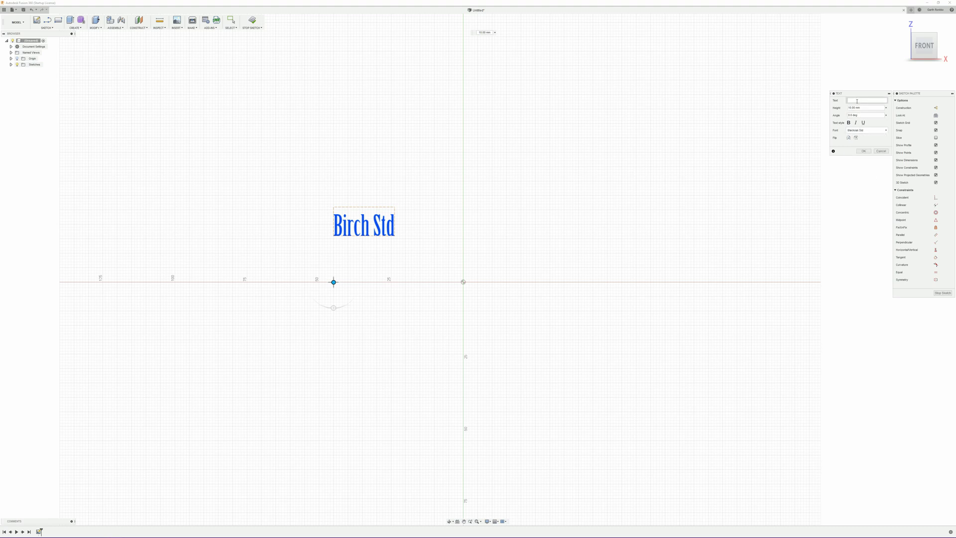
Step: Enter "Blackoak Std" as the second text's content and rotate it 180 degrees so it reads upright
text(Blac)
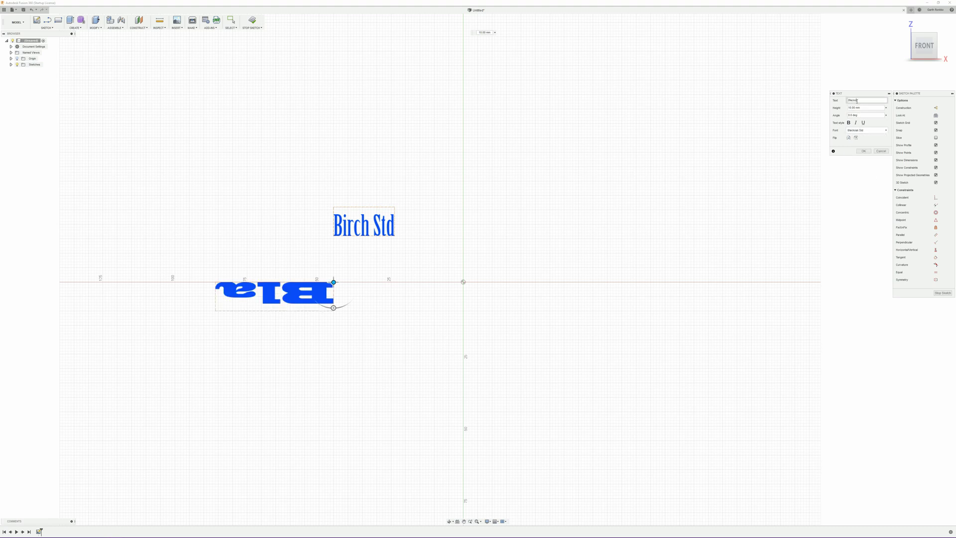
text(koak S)
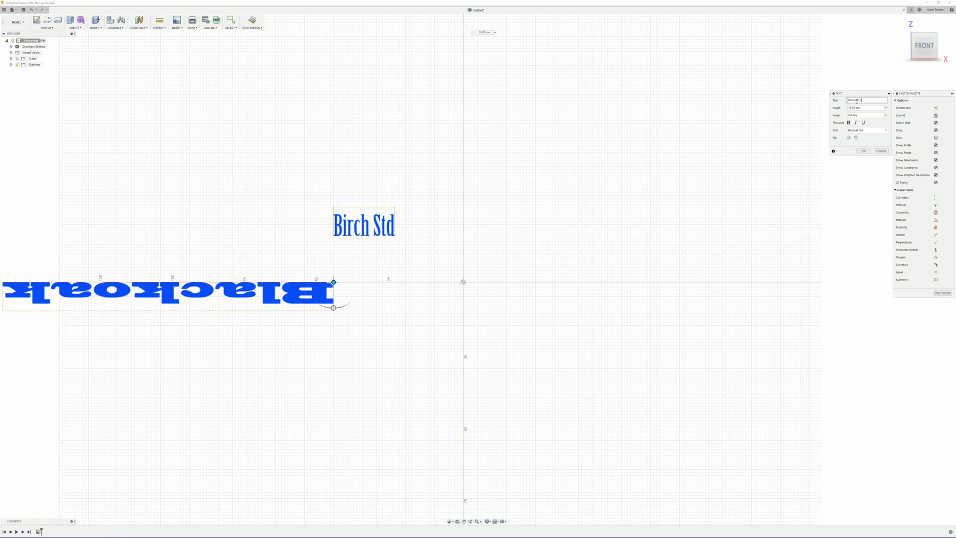
text(td)
drag(332, 307, 333, 256)
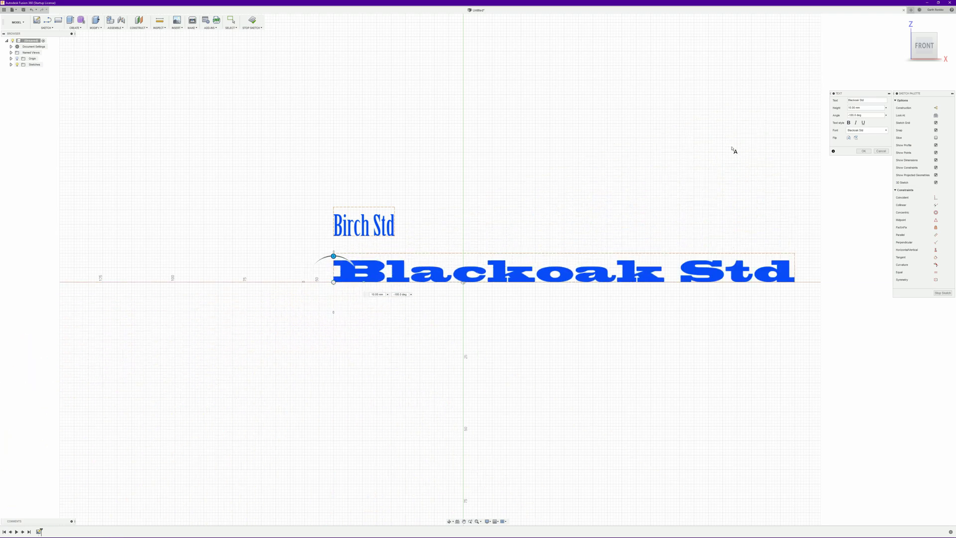
click(864, 151)
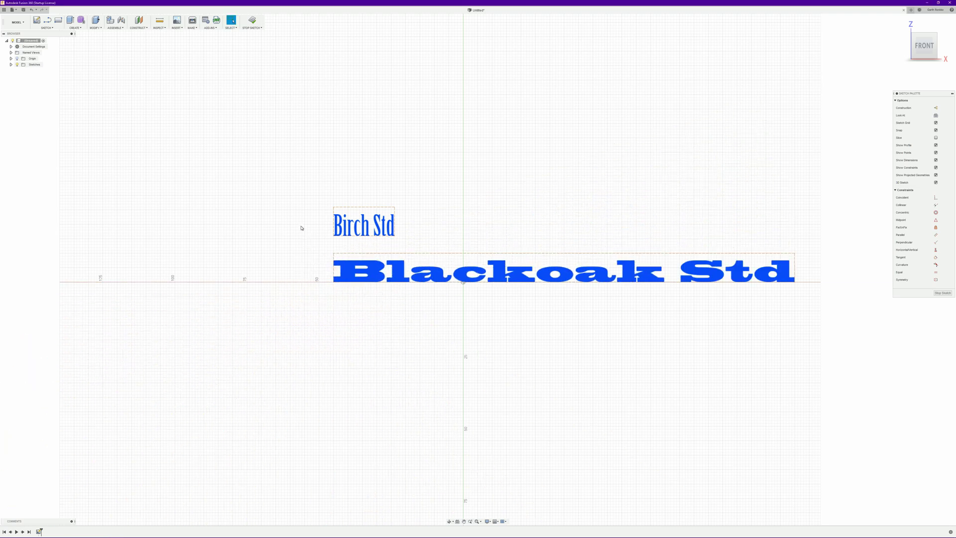
Step: Add a third sketch text reading "Chaparrel Pro" below the Blackoak Std text, using the Chaparral Pro font
click(47, 28)
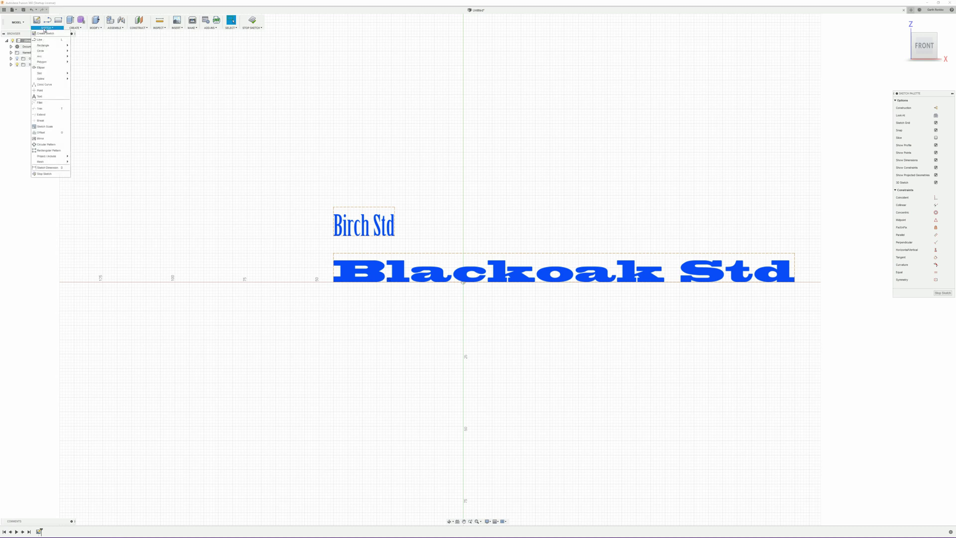
click(47, 98)
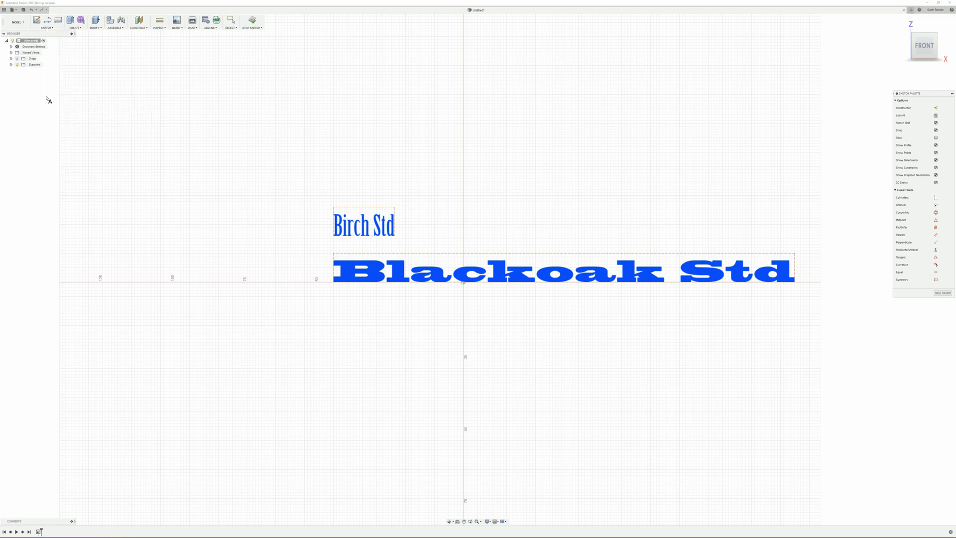
click(334, 339)
click(864, 130)
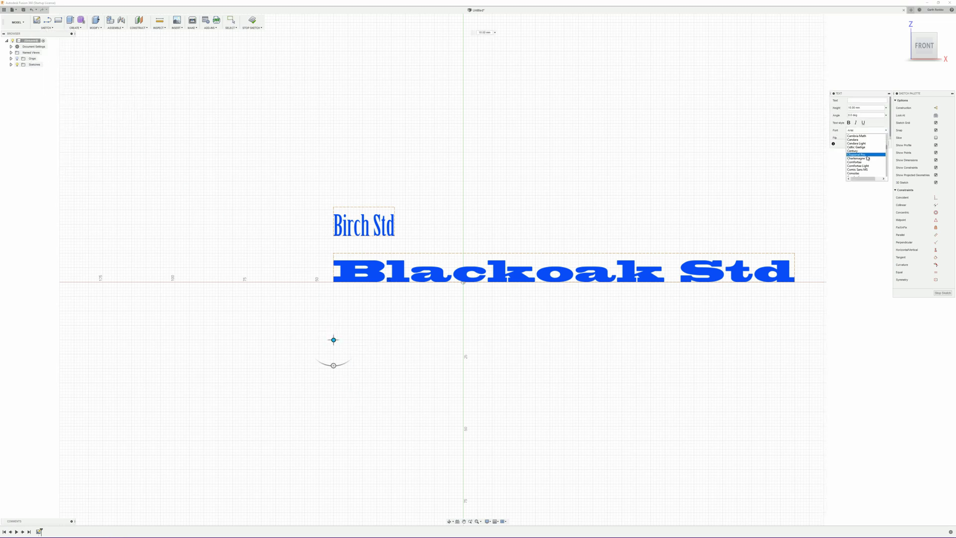
click(862, 155)
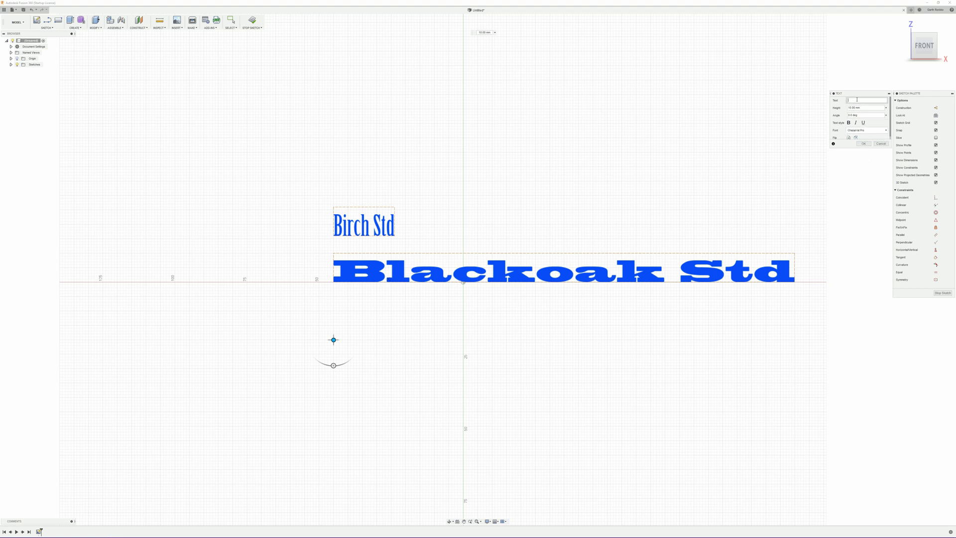
text(Chaparrel)
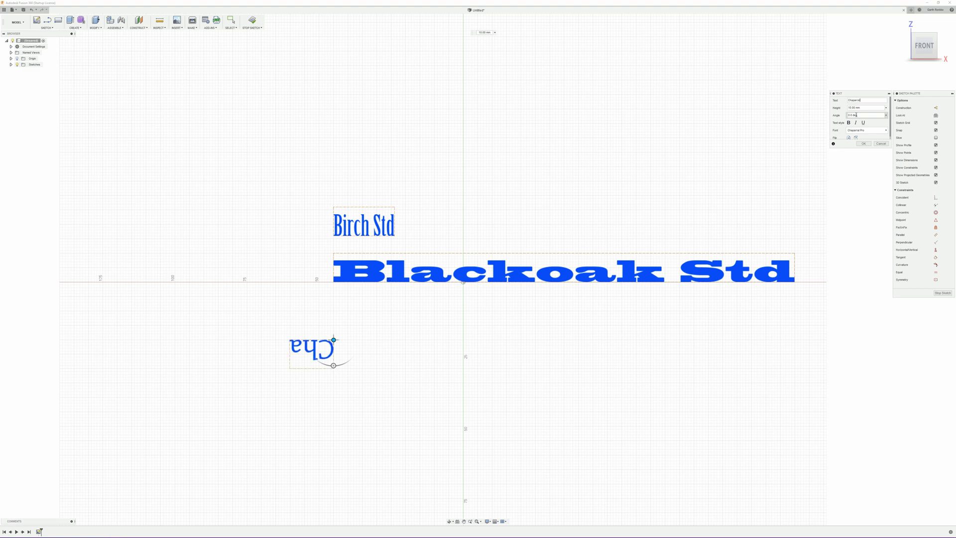
text( Pro)
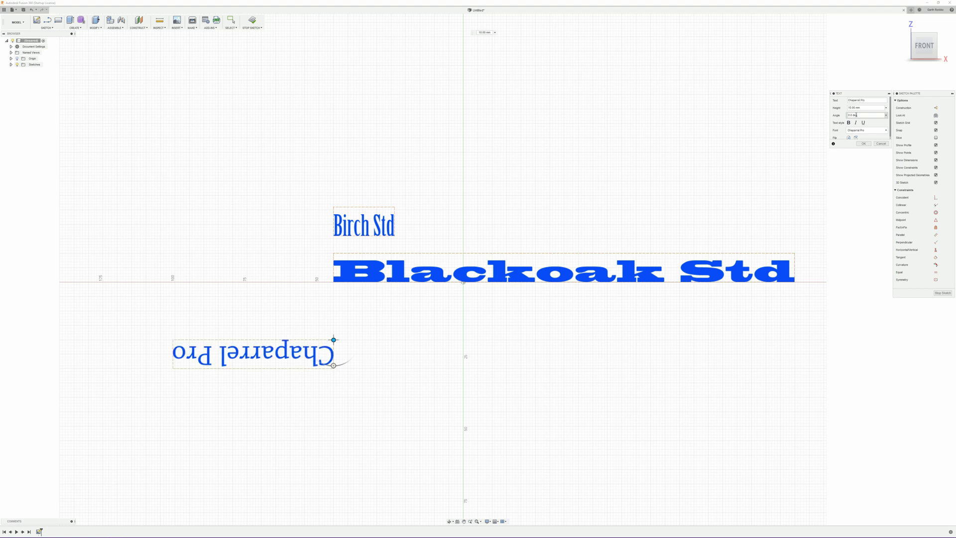
Step: Rotate the Chaparrel Pro text 180 degrees so it reads upright and move it closer to the Blackoak Std text
mouse_move(332, 366)
drag(333, 366, 334, 314)
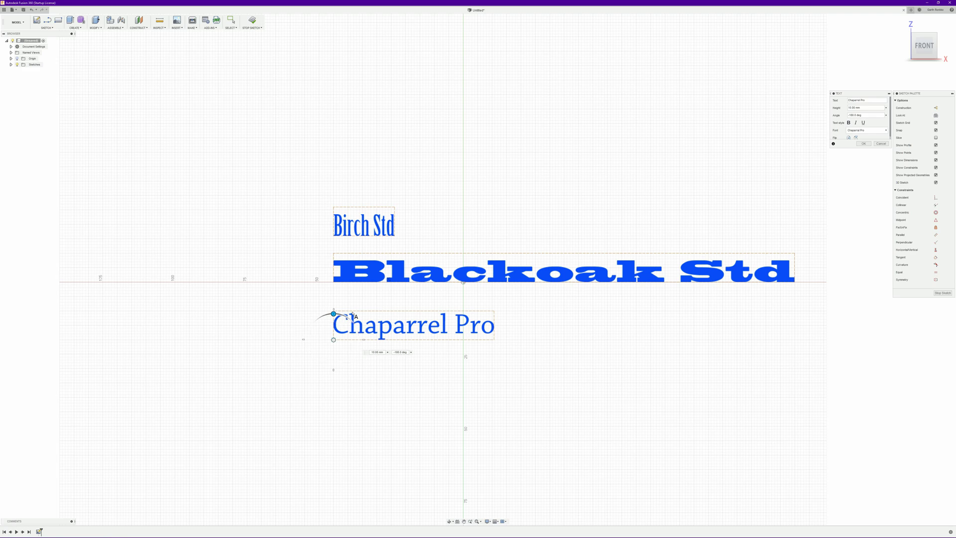
click(863, 144)
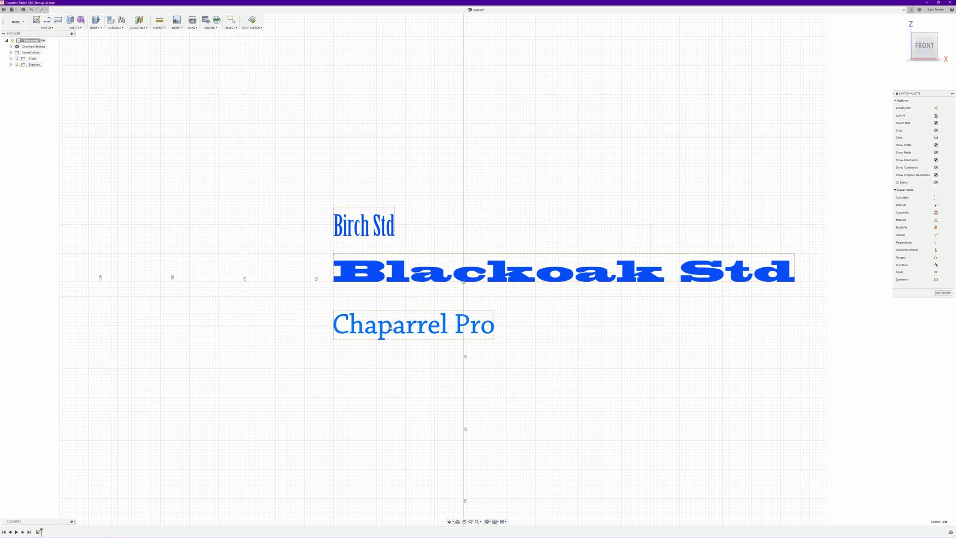
drag(391, 329, 392, 315)
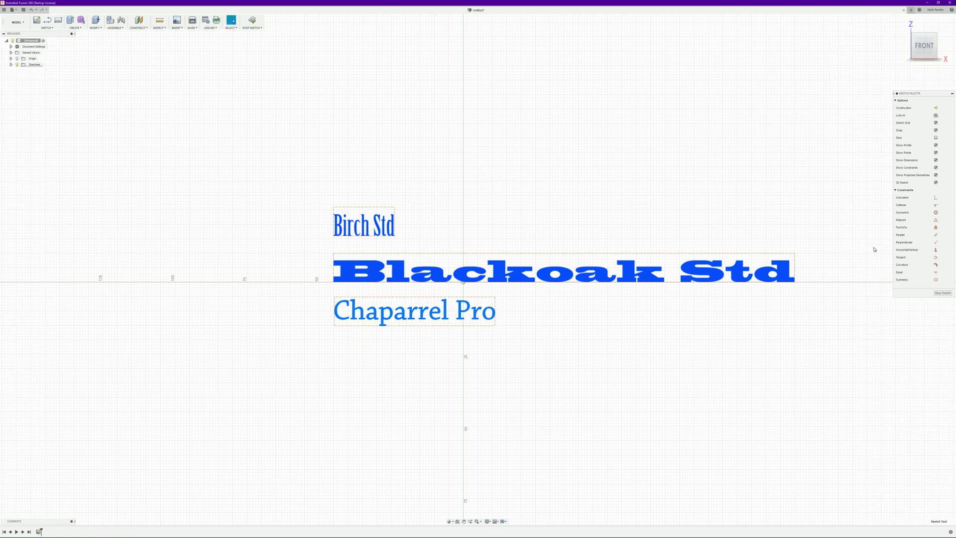
Step: Finish the sketch and extrude the Birch Std text backward from the sketch plane as a new body
click(941, 293)
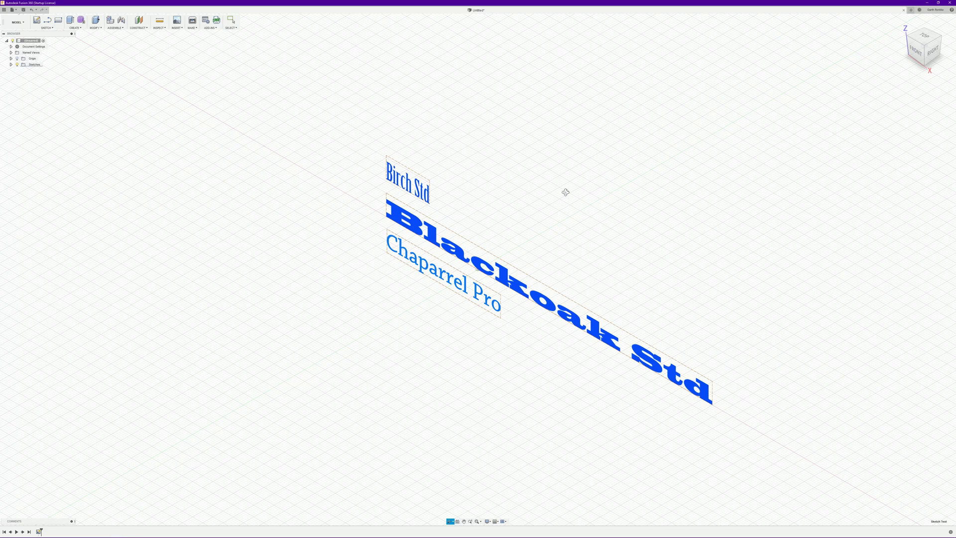
shift+middle_drag(566, 192, 576, 183)
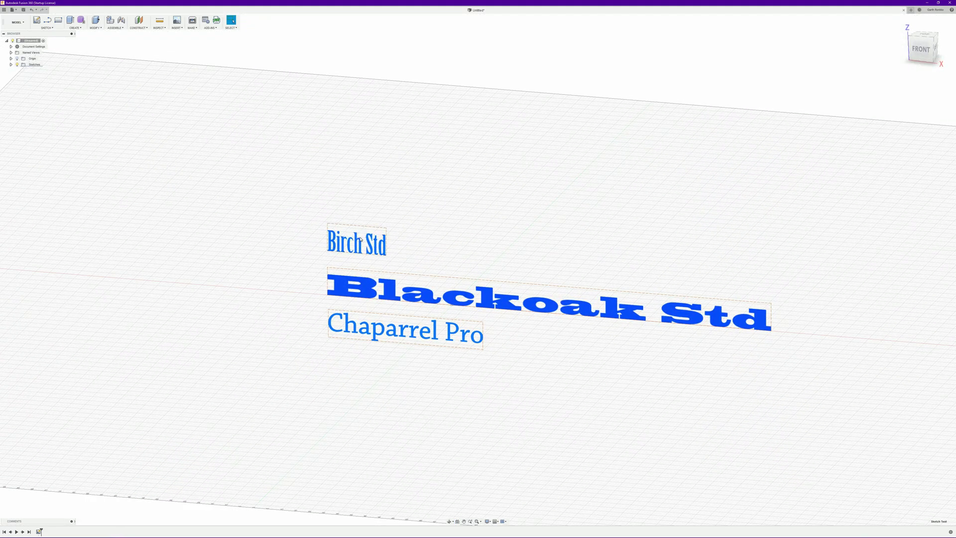
key(e)
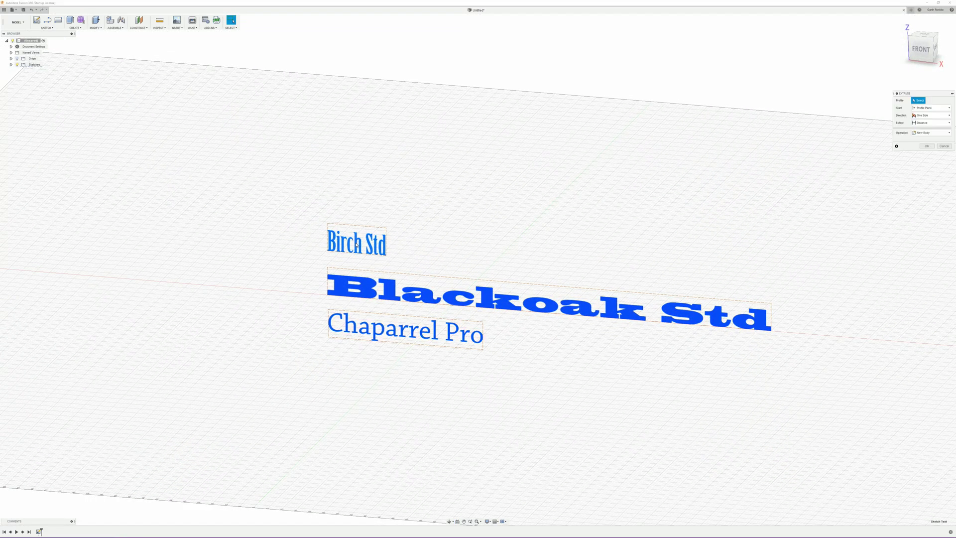
click(371, 253)
drag(357, 267, 367, 253)
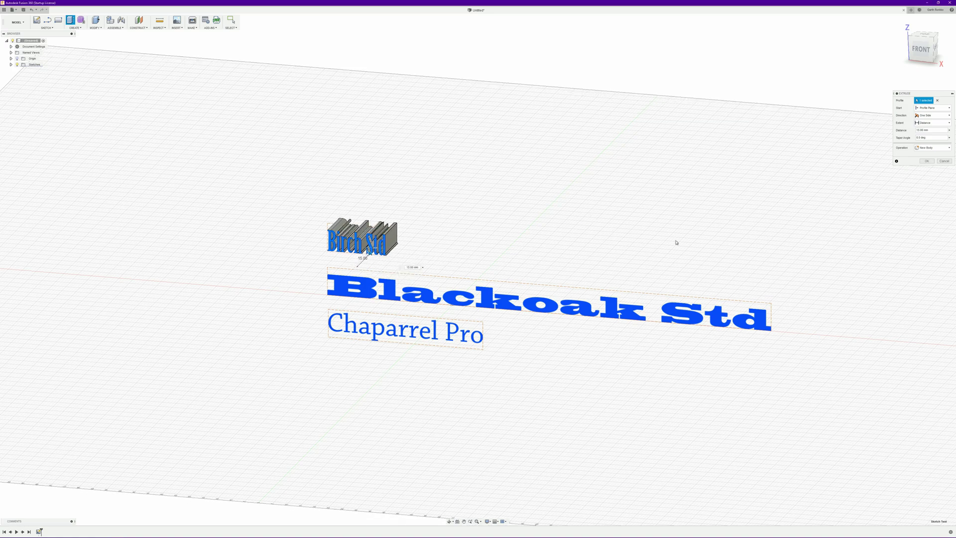
click(926, 161)
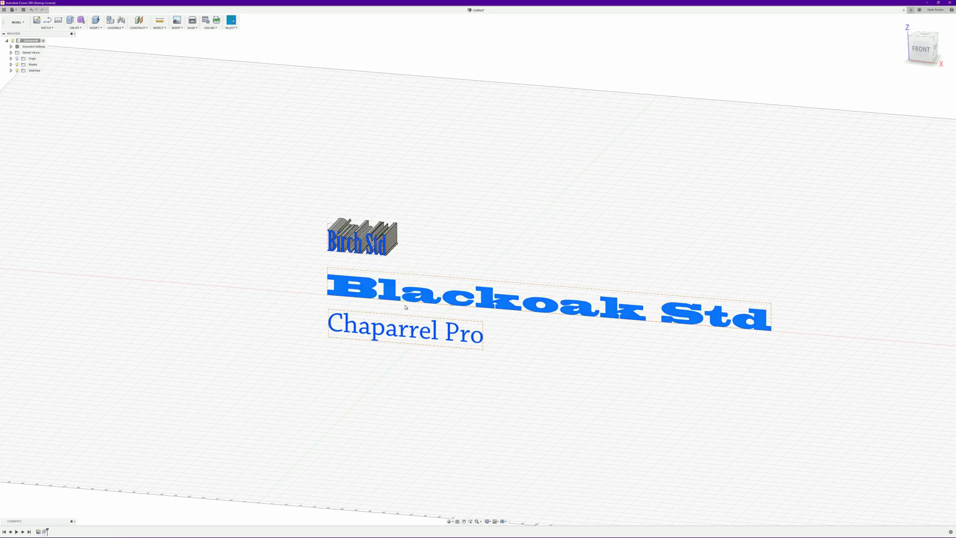
Step: Extrude the Blackoak Std text backward from the sketch plane as a new body
click(426, 297)
key(e)
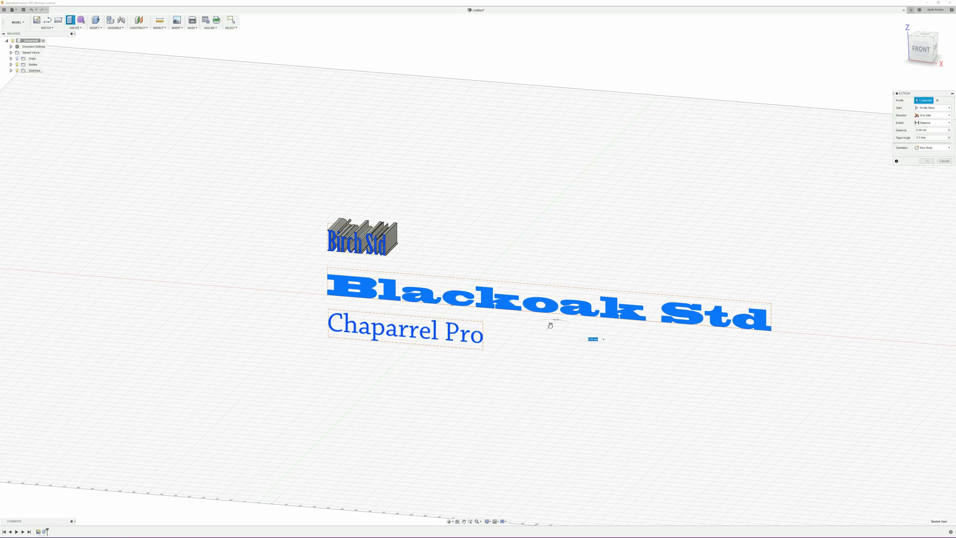
drag(549, 324, 565, 310)
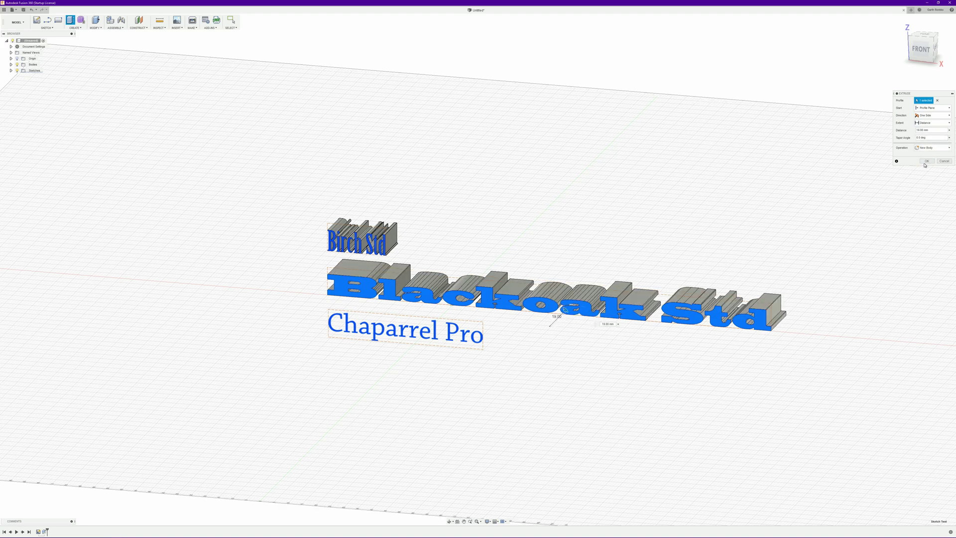
click(927, 161)
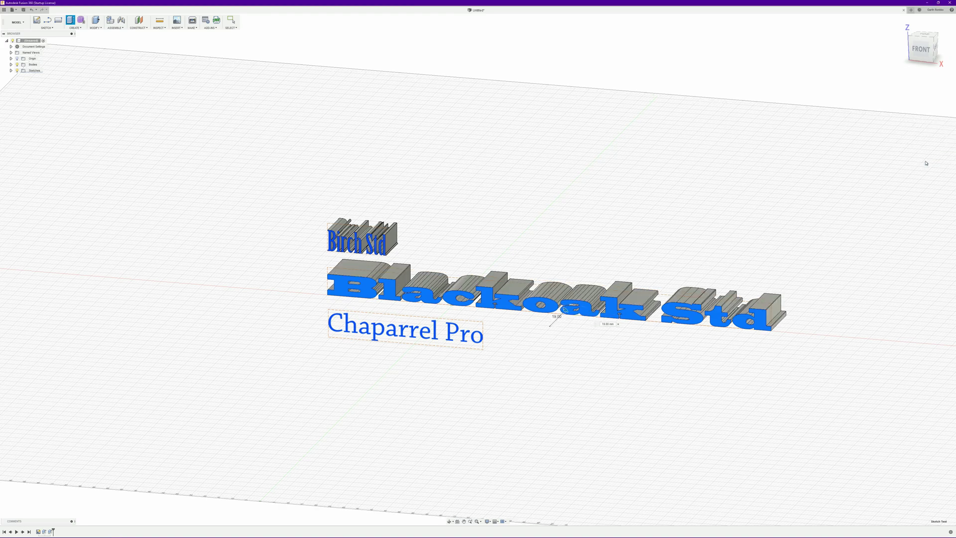
Step: Extrude the Chaparrel Pro text backward from the sketch plane as a new body
click(414, 330)
key(e)
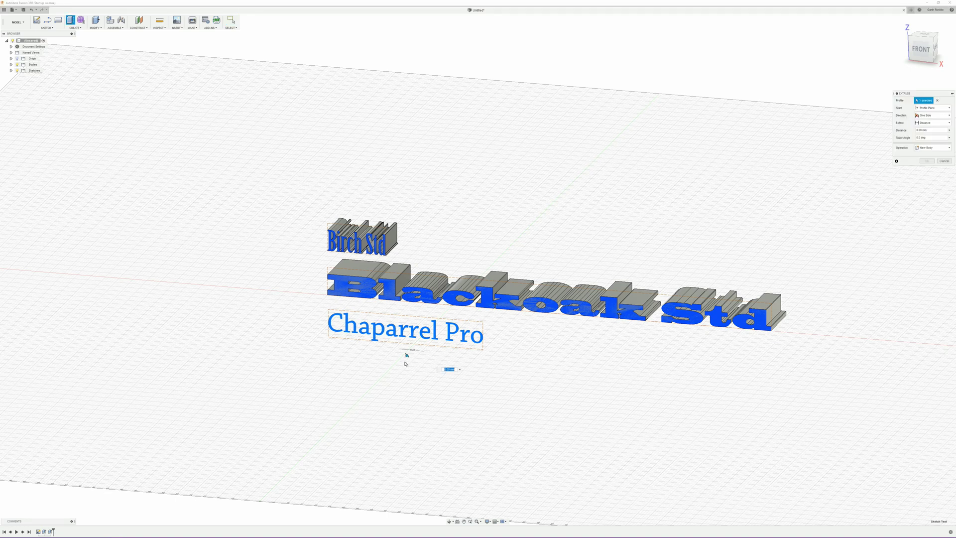
drag(406, 354, 416, 347)
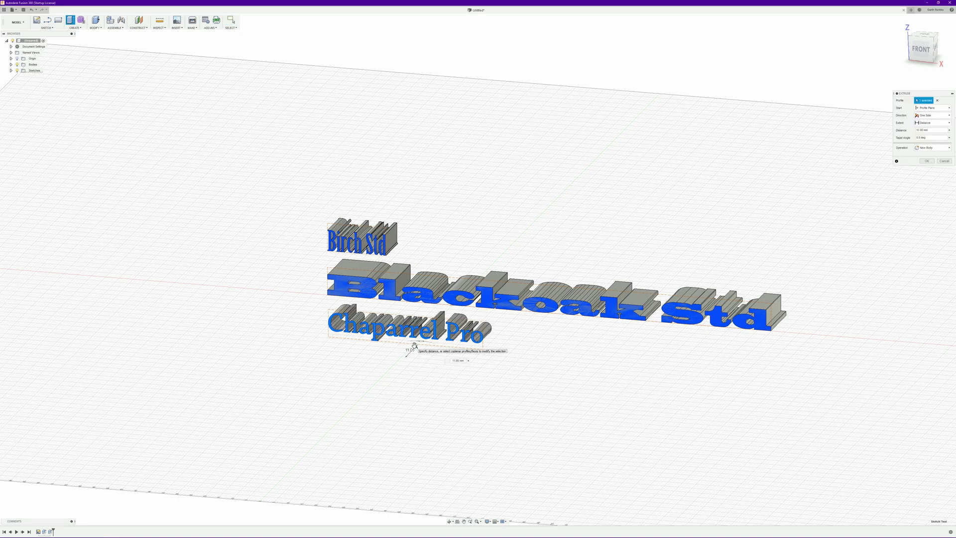
click(926, 161)
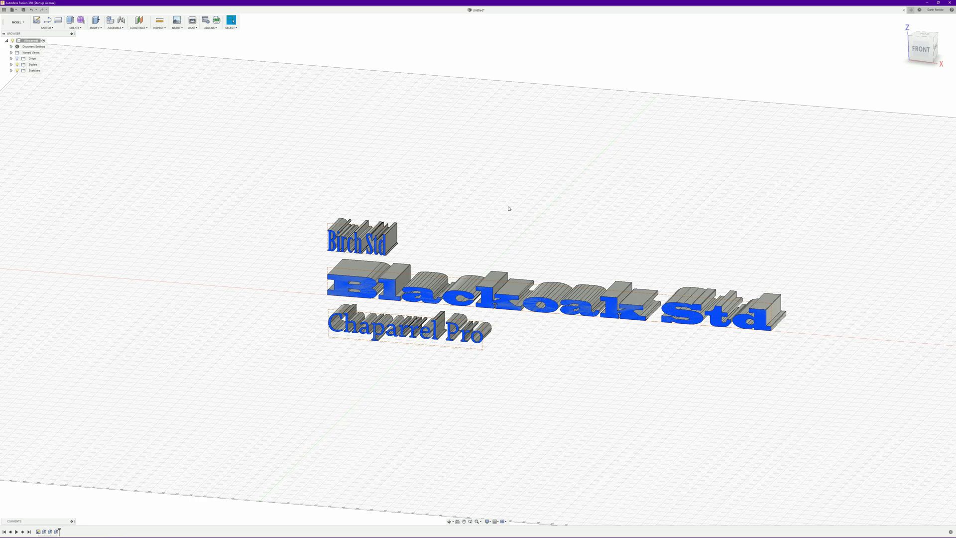
scroll(506, 207, down, 2)
mouse_move(448, 197)
shift+middle_down()
mouse_move(433, 197)
mouse_move(451, 195)
shift+middle_up()
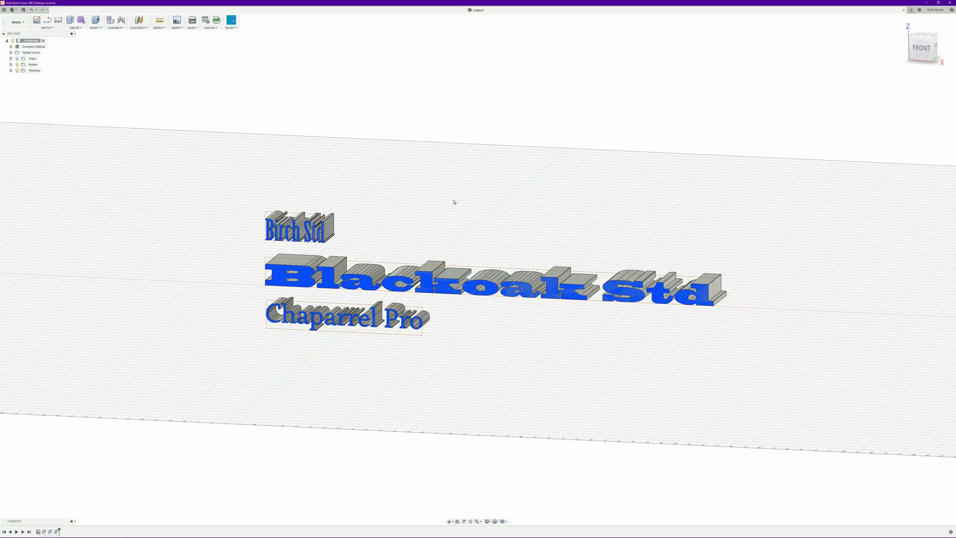